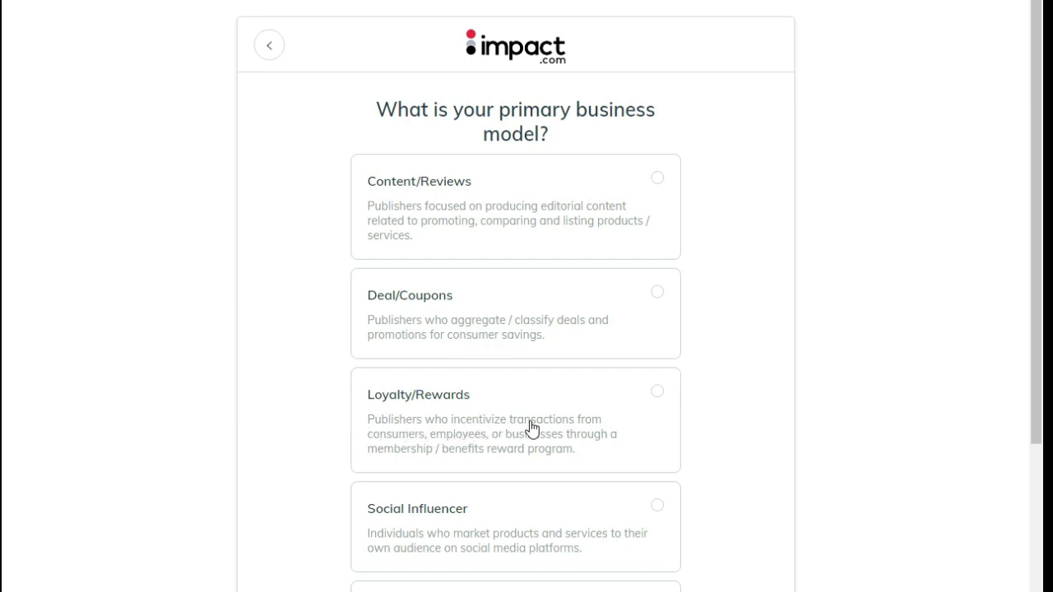
Pick Media Arbitrage as the primary business model and move on to the promotion-methods question
scroll(306, 505, down, 1)
scroll(308, 506, down, 5)
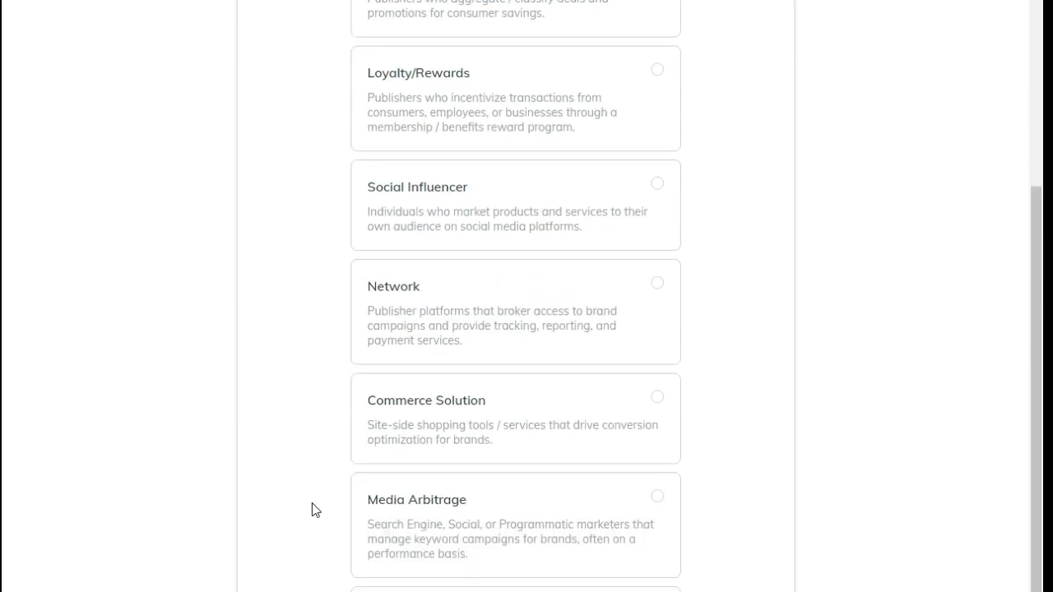
click(477, 422)
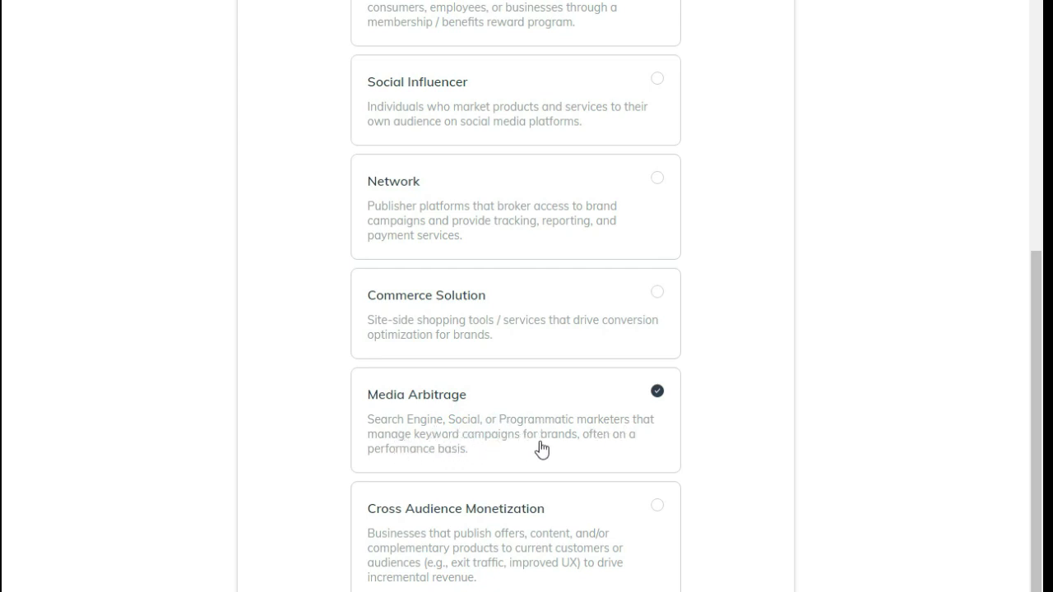
scroll(532, 422, up, 6)
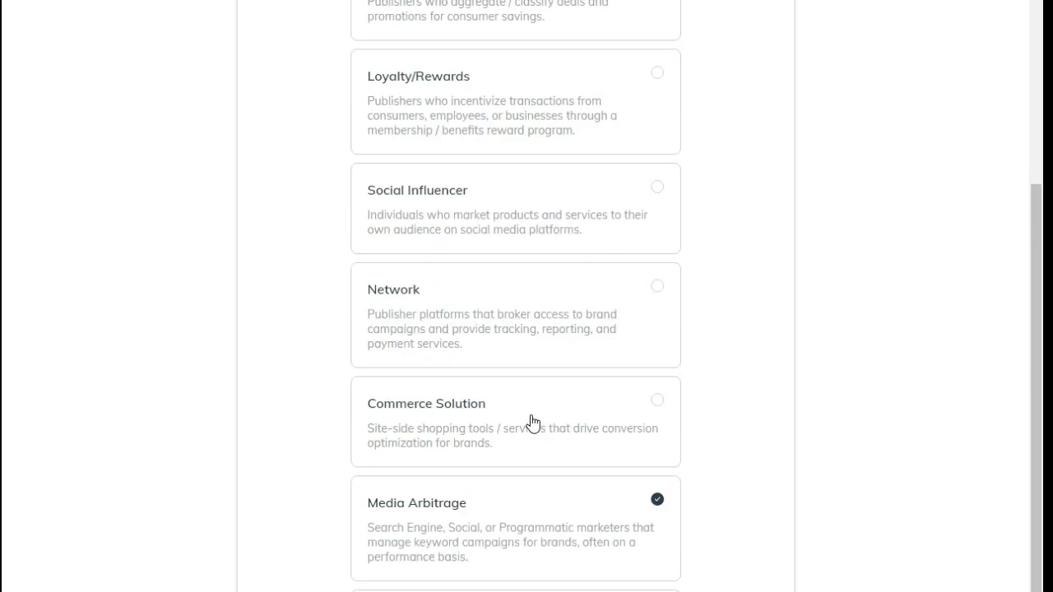
scroll(533, 423, down, 4)
scroll(533, 423, down, 1)
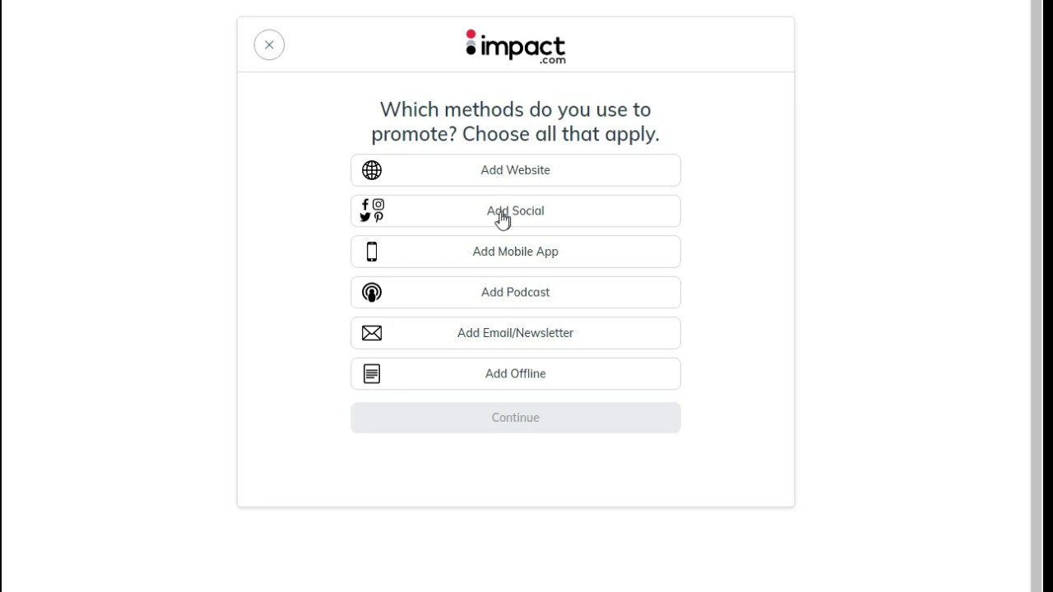
click(523, 173)
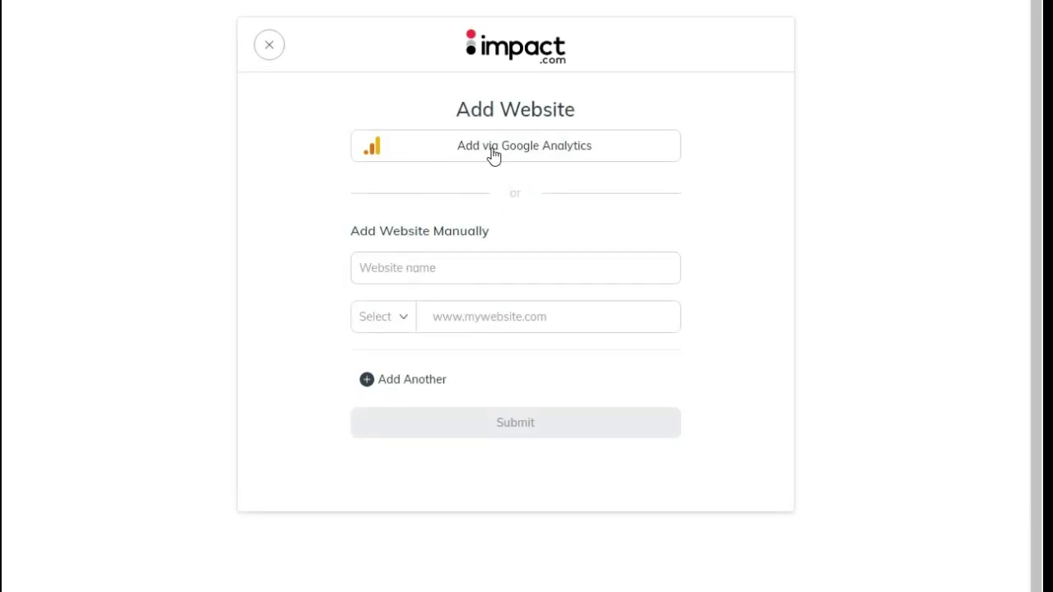
click(433, 272)
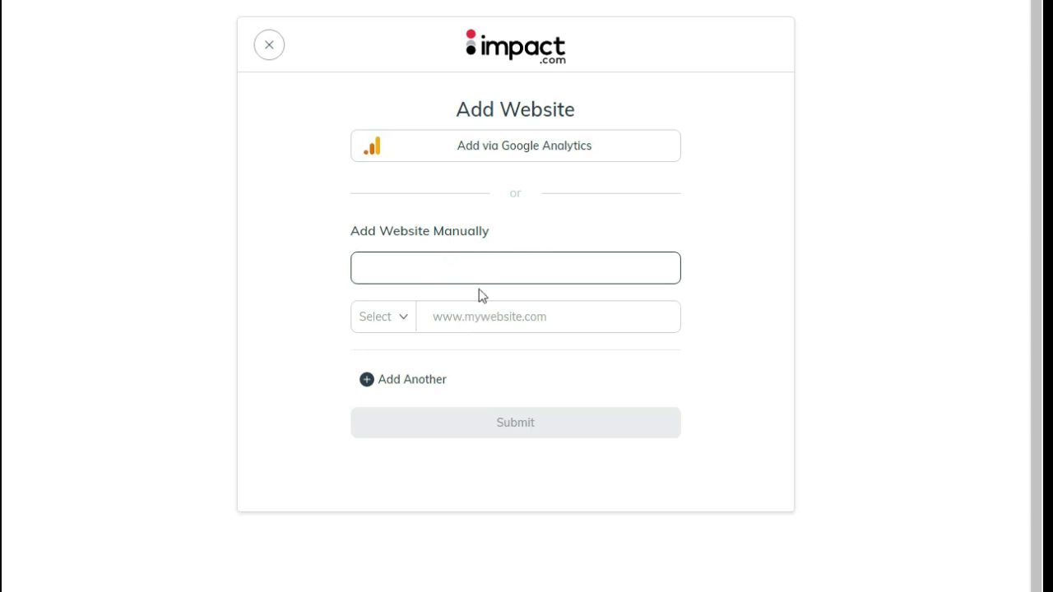
click(390, 317)
click(367, 360)
click(486, 310)
text(primepodservices.com)
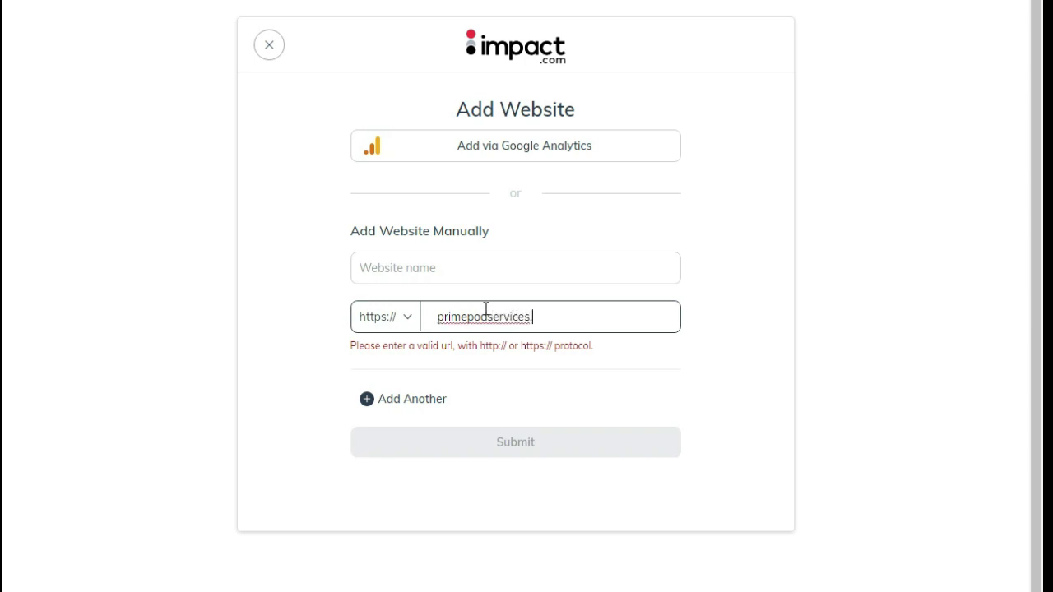
click(422, 272)
text(P)
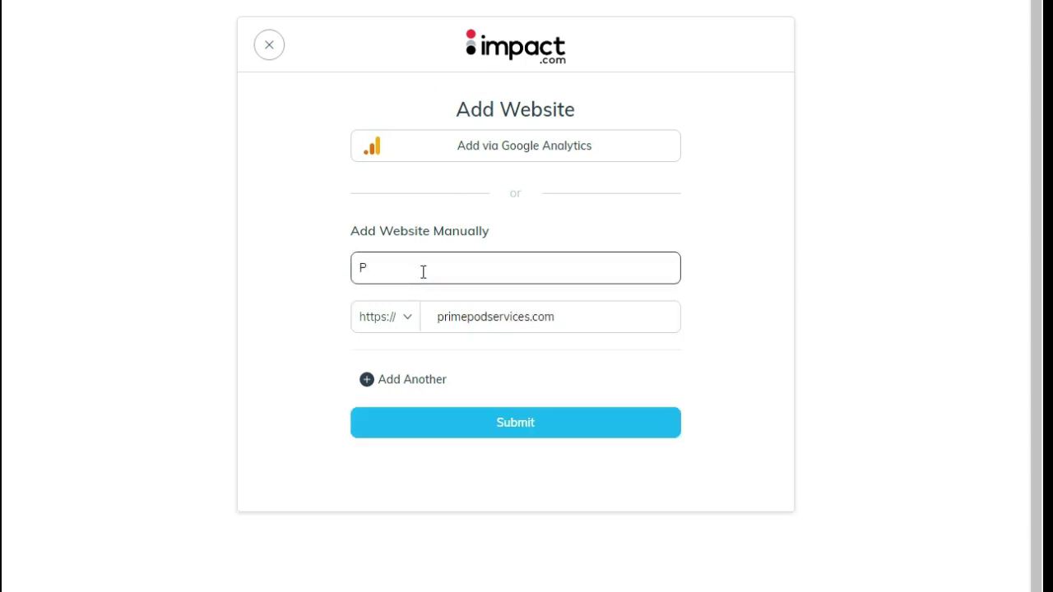
text(rimepodservices)
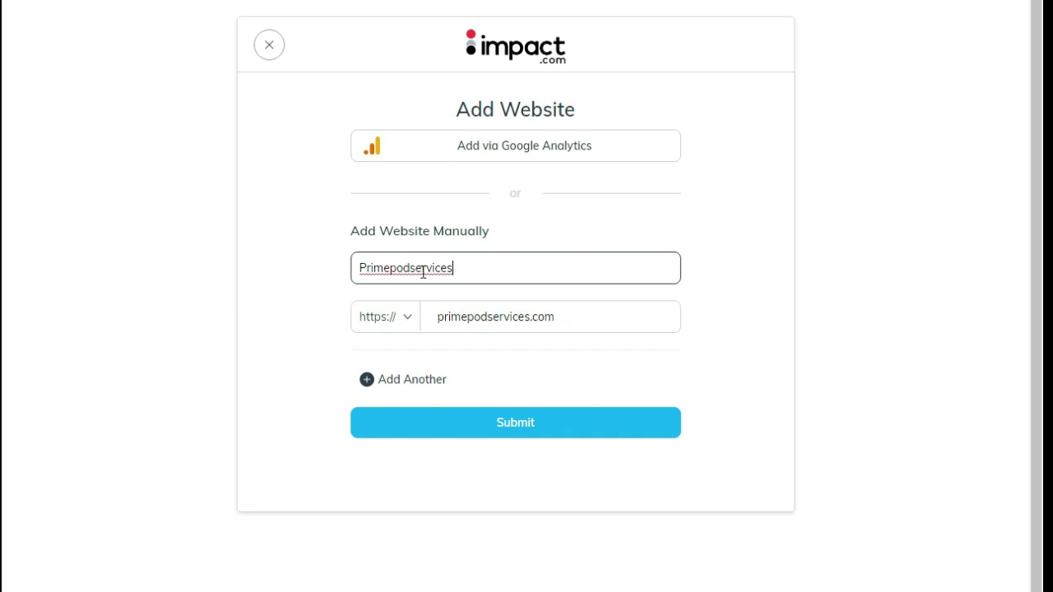
click(435, 383)
click(547, 425)
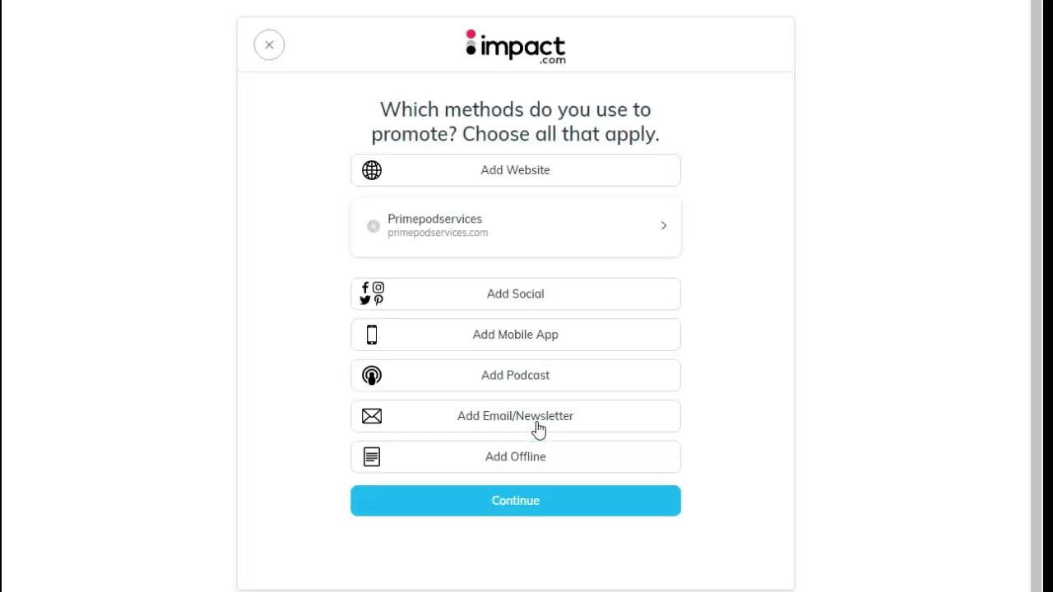
Connect the YouTube channel 'Being Passive' as a social promotion method, granting Google access
click(511, 306)
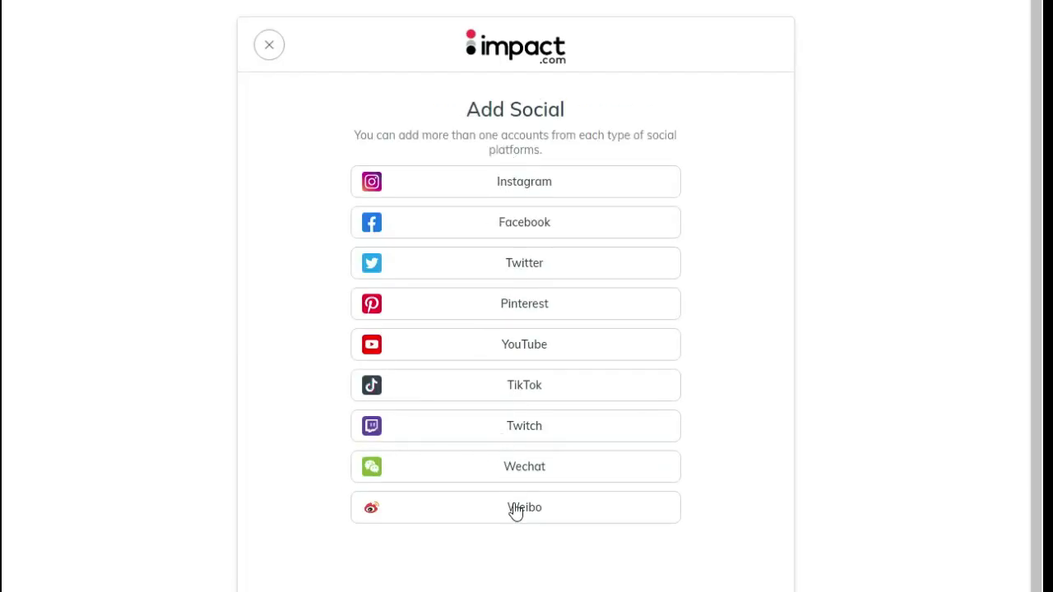
click(521, 354)
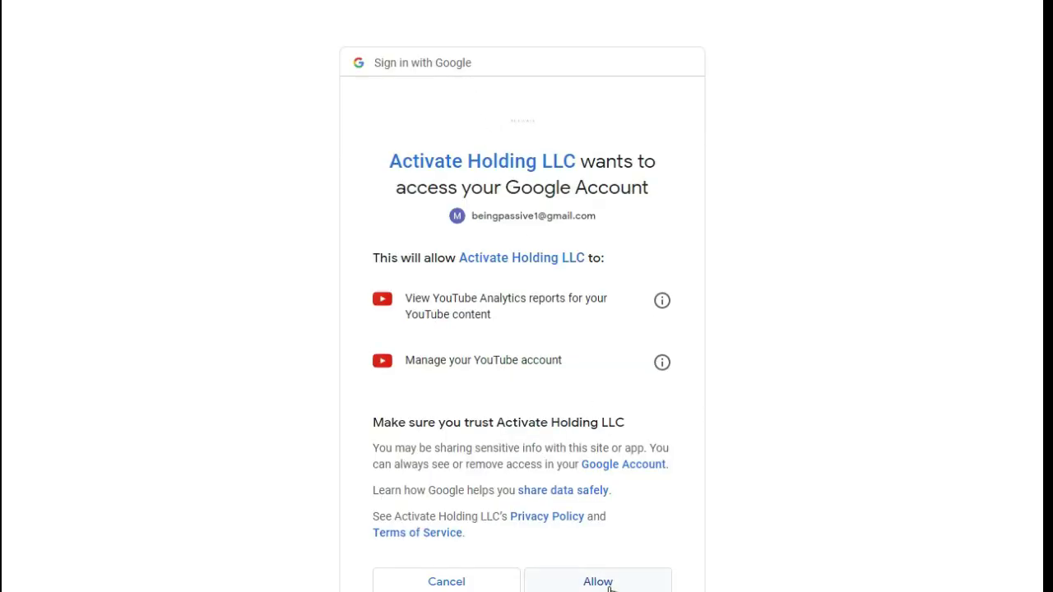
click(610, 588)
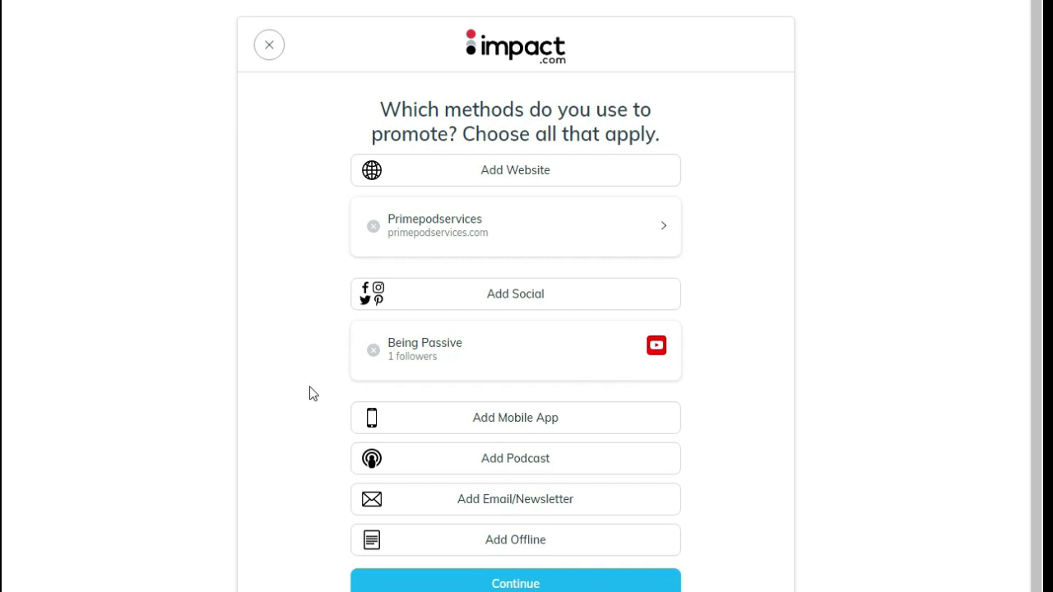
click(557, 300)
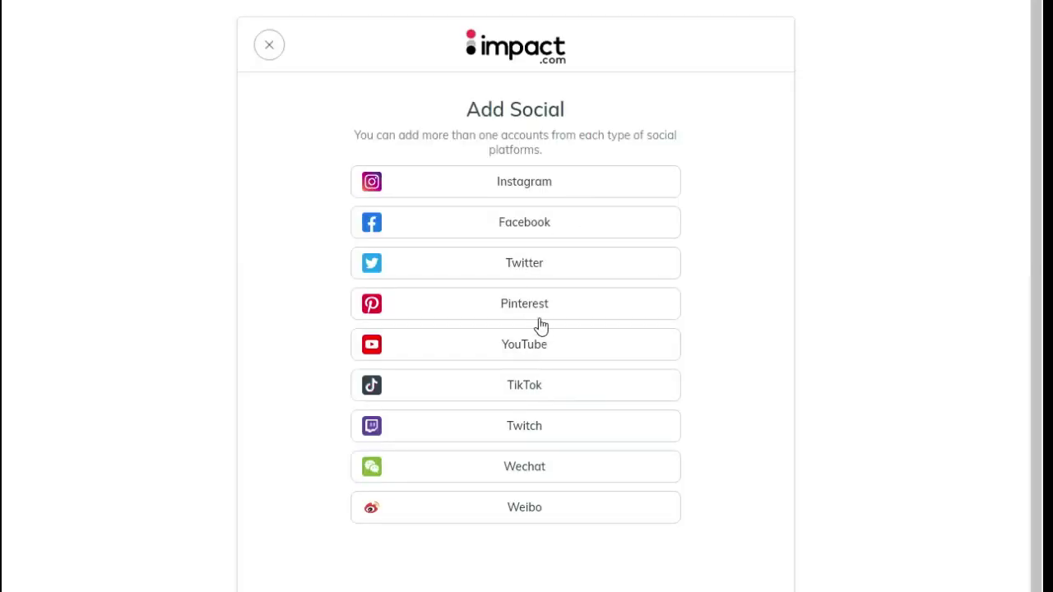
Connect the personal Facebook account with 200 followers as a social promotion method
click(557, 235)
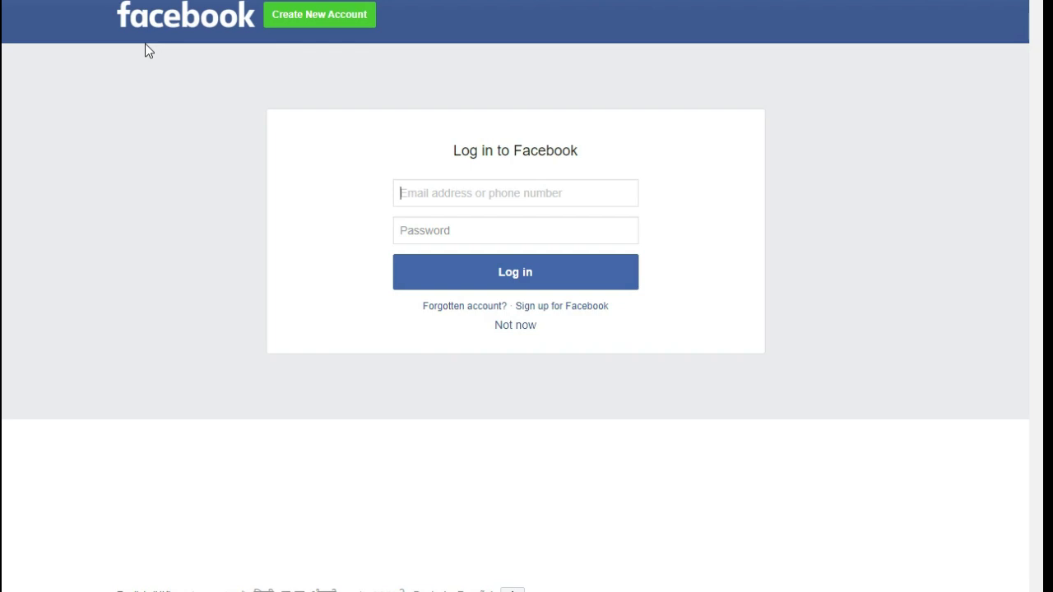
click(480, 201)
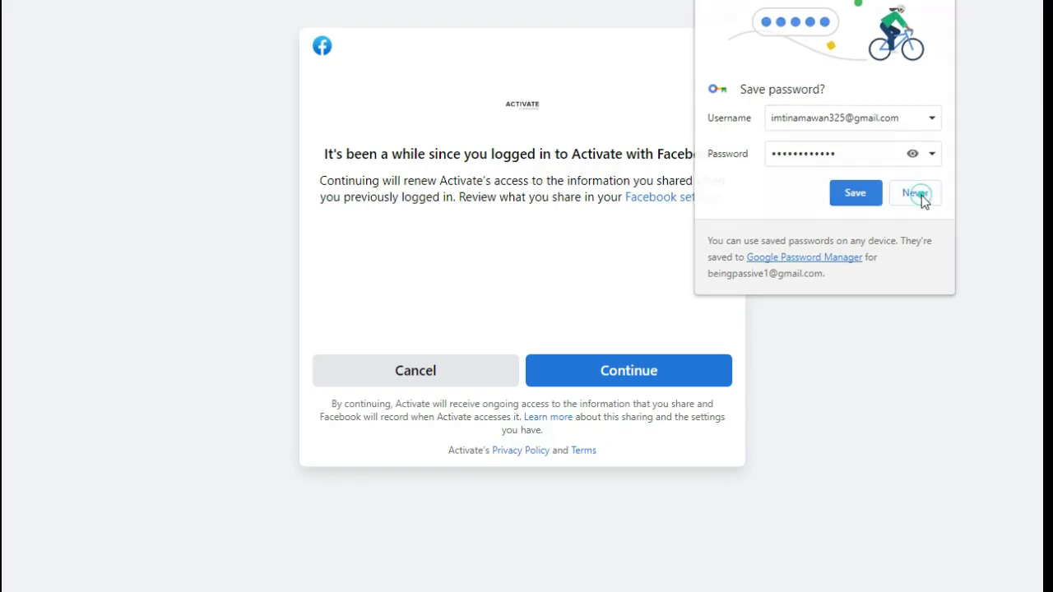
click(922, 195)
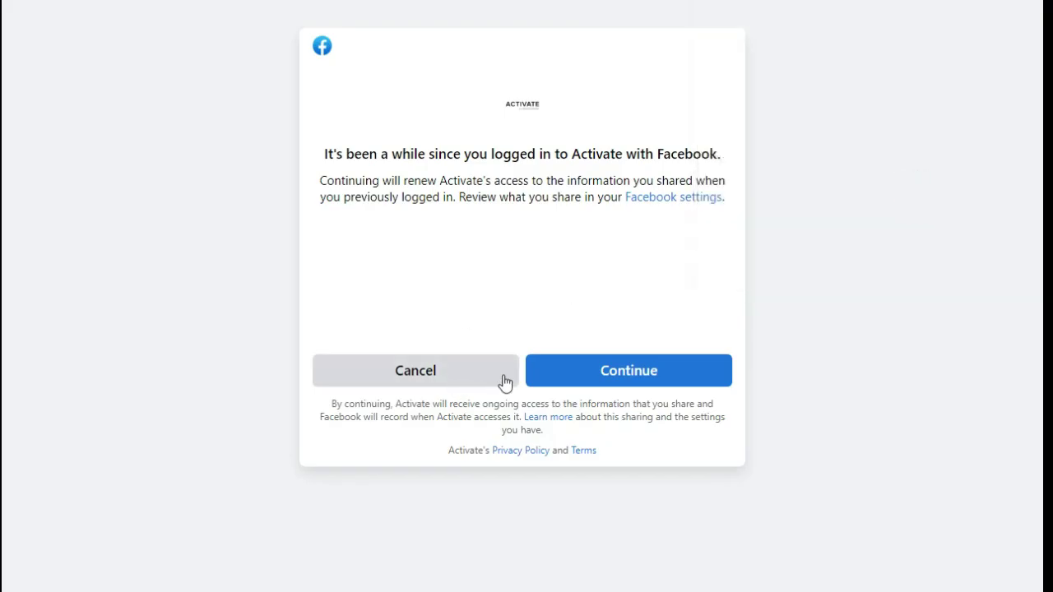
click(600, 371)
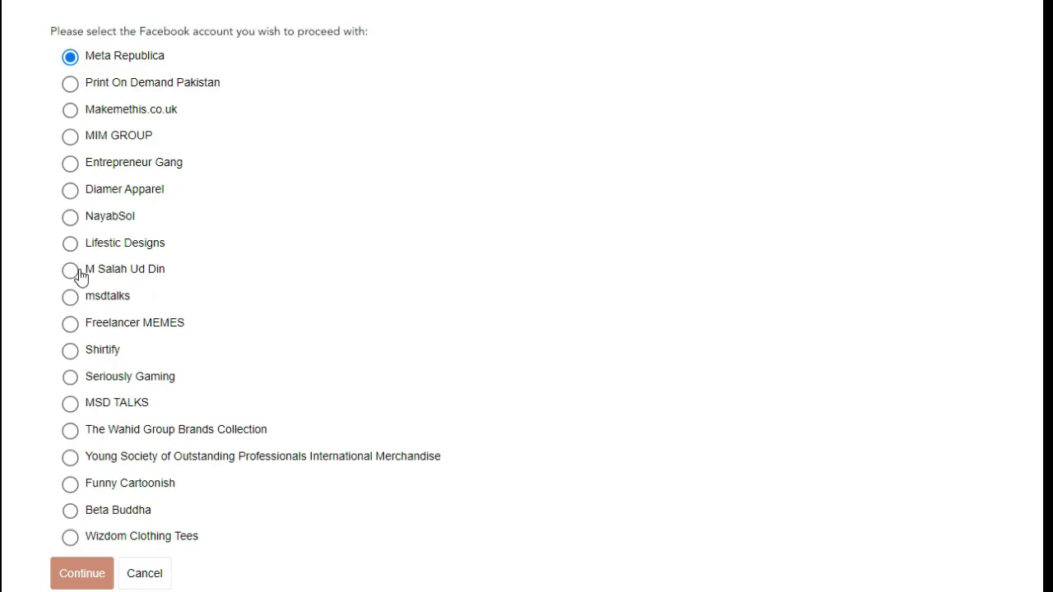
click(78, 274)
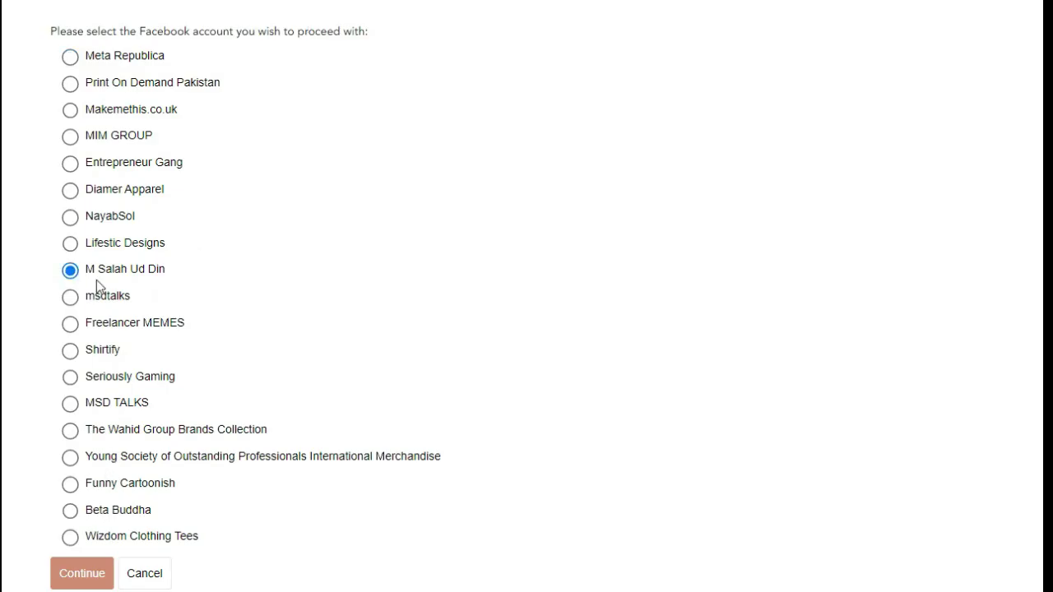
click(82, 574)
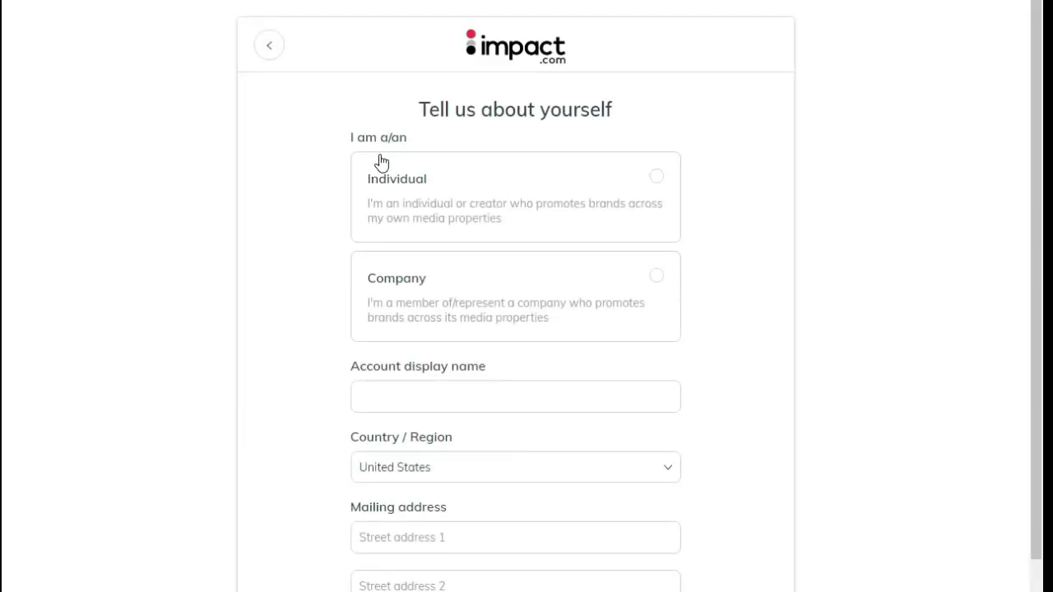
Set account type Individual, enter the display name, country Pakistan and zip code 53400
click(463, 190)
scroll(387, 304, down, 1)
click(411, 289)
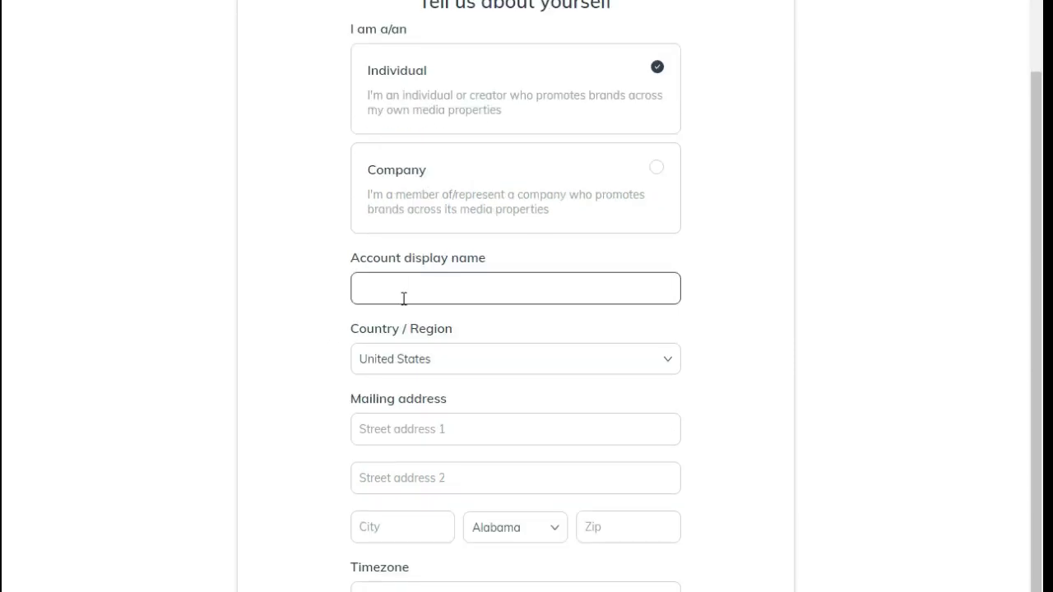
text(M Salahuddin)
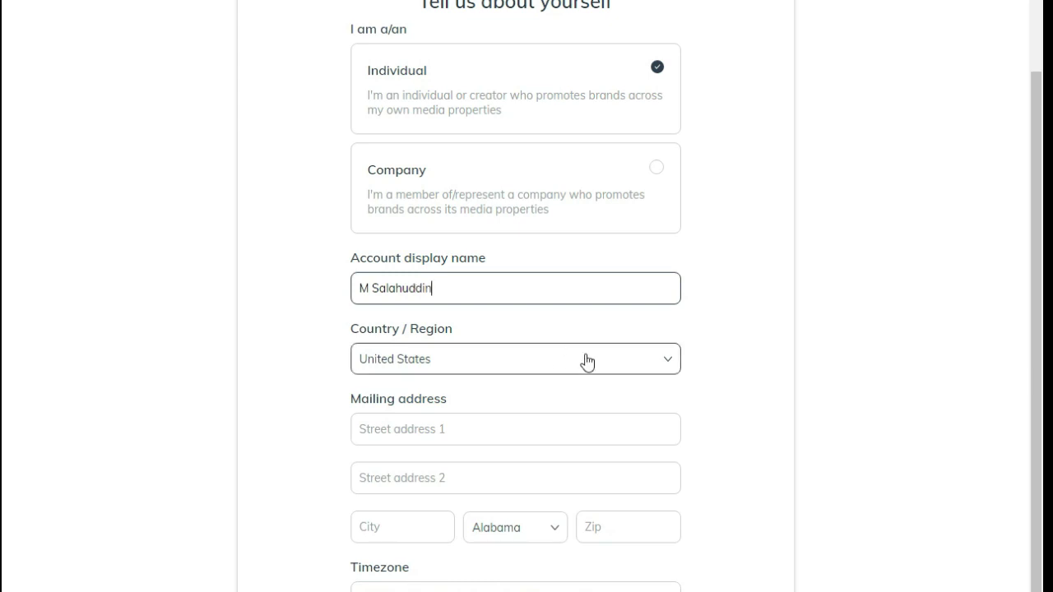
click(630, 362)
click(448, 399)
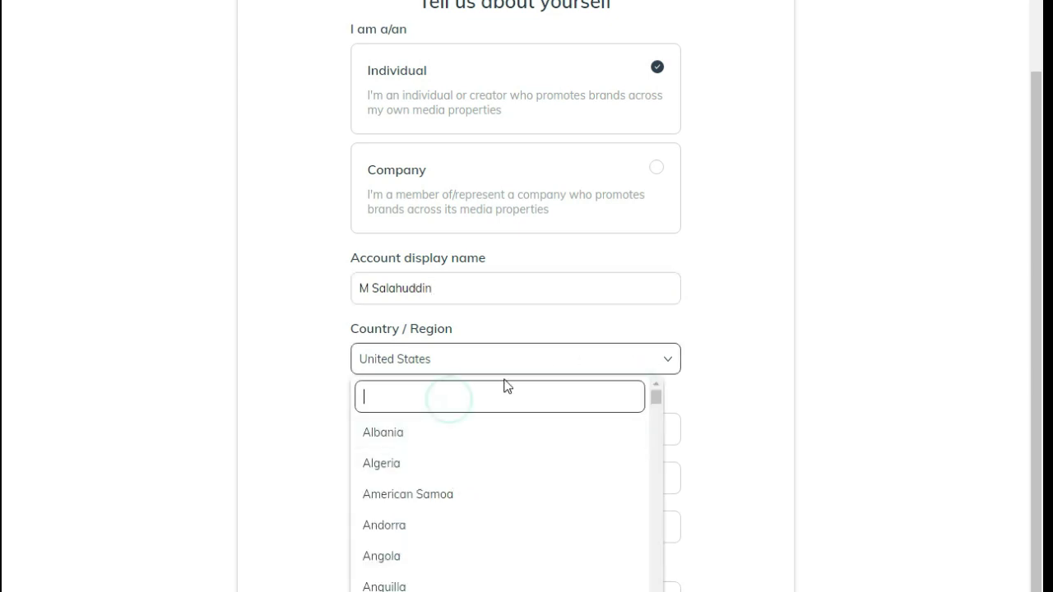
text(pakis)
click(486, 457)
scroll(357, 423, down, 1)
click(394, 346)
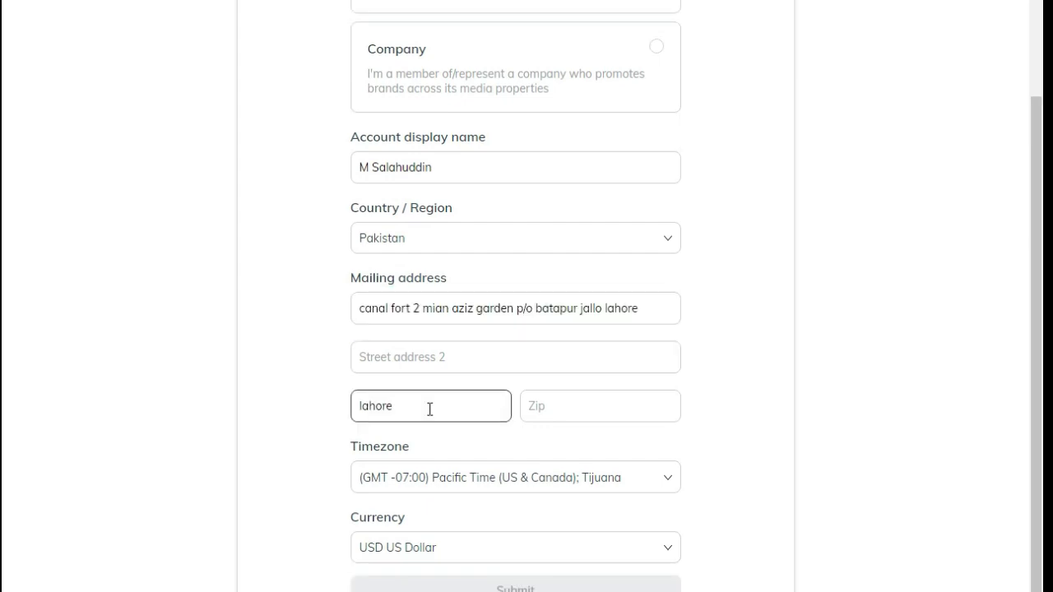
click(558, 415)
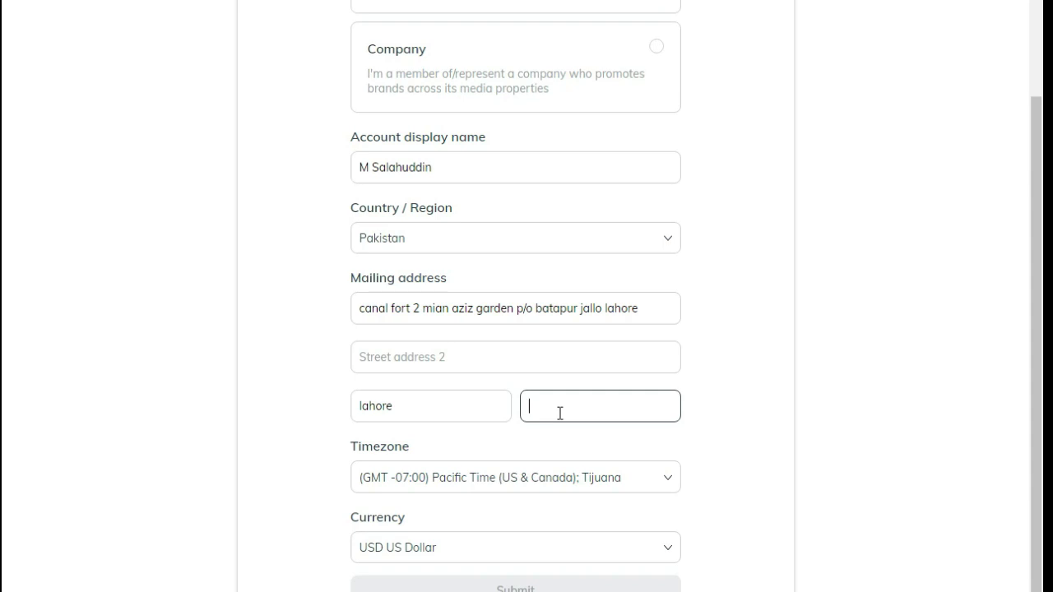
text(5340)
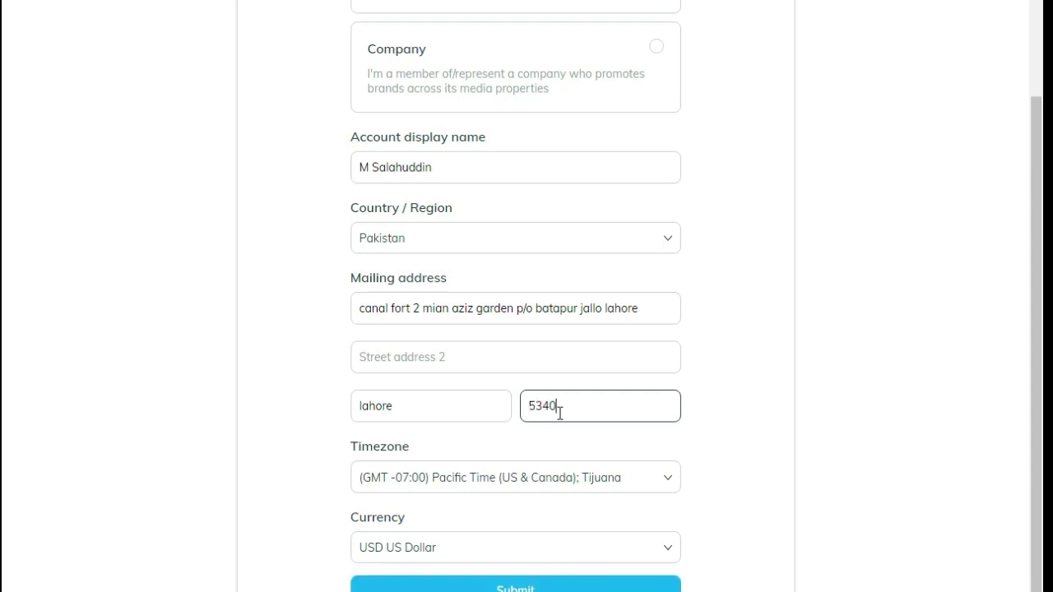
text(0)
Set the timezone to (GMT +05:00) Islamabad, Karachi, Tashkent
click(665, 481)
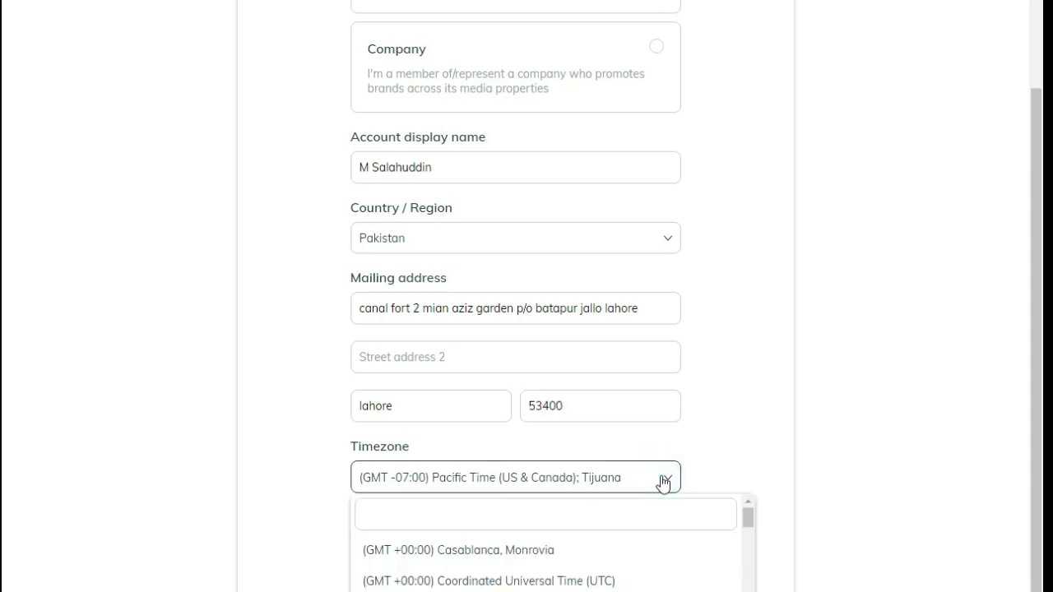
click(694, 418)
click(664, 476)
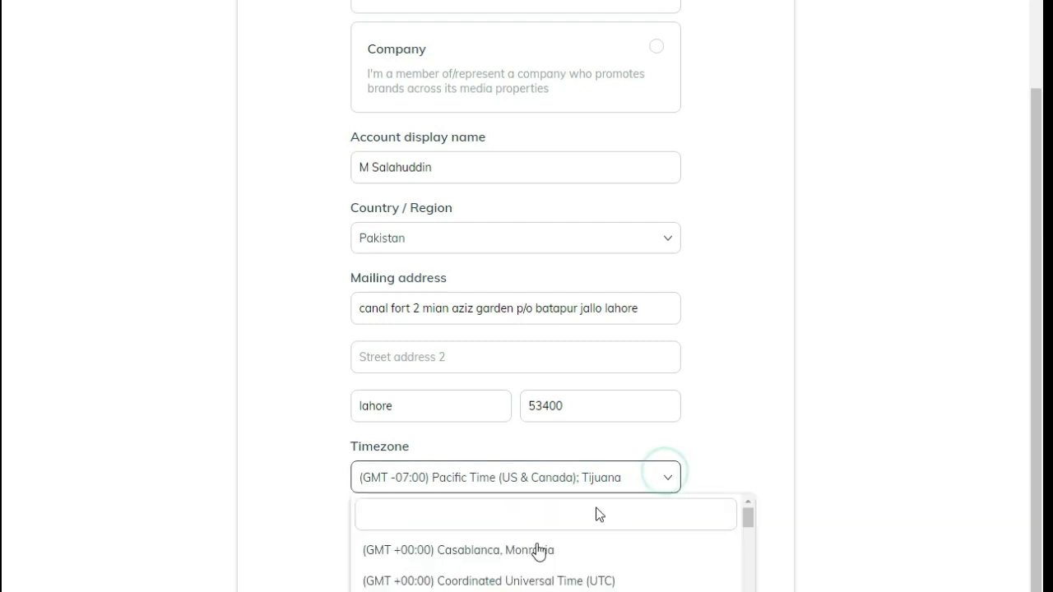
text(paksi)
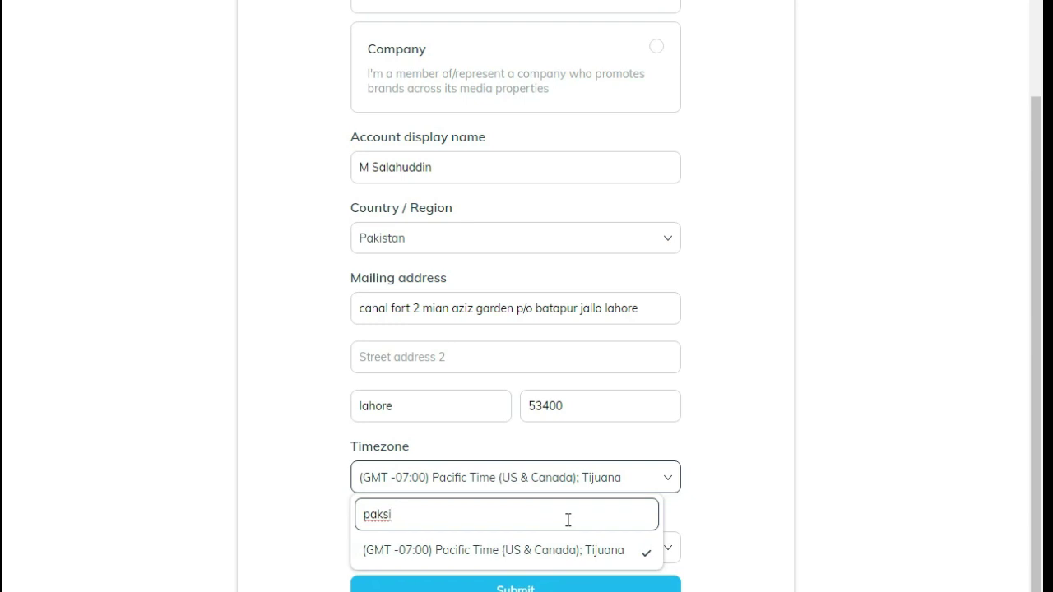
key(BackSpace)
key(BackSpace)
key(BackSpace)
key(BackSpace)
key(BackSpace)
text(is)
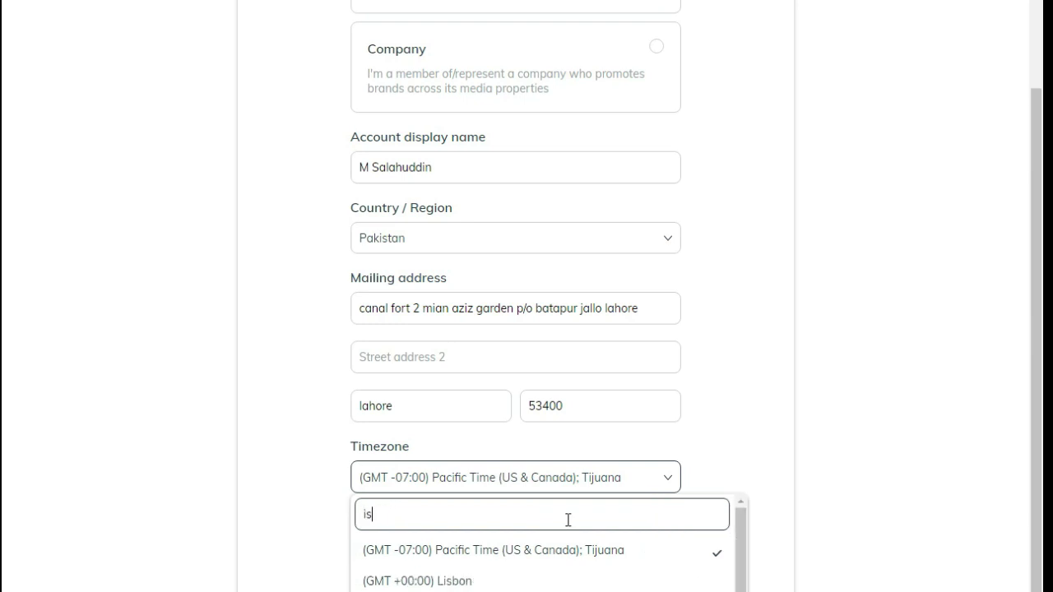
text(la)
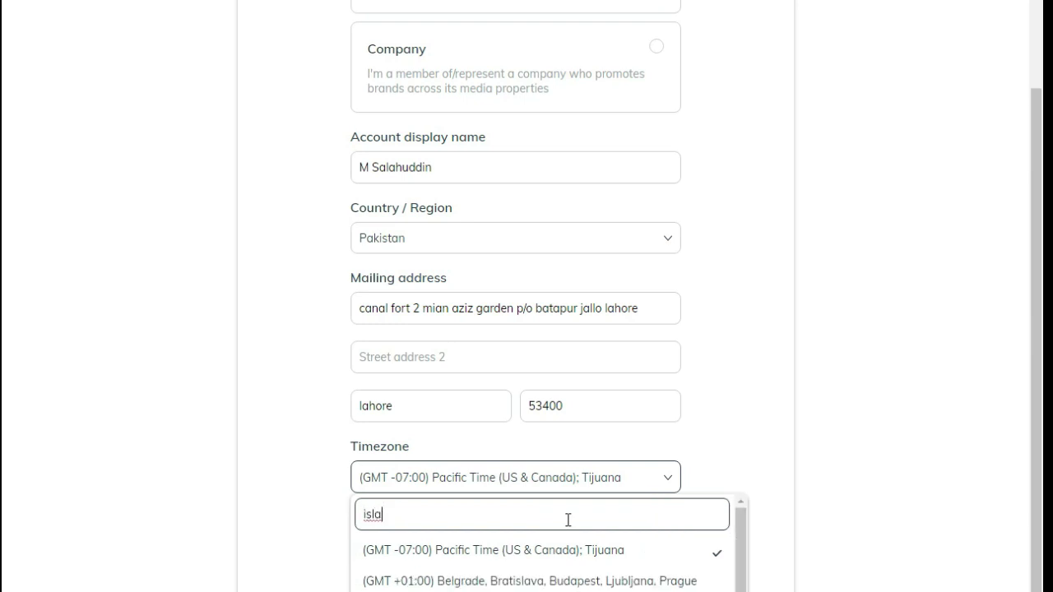
text(ma)
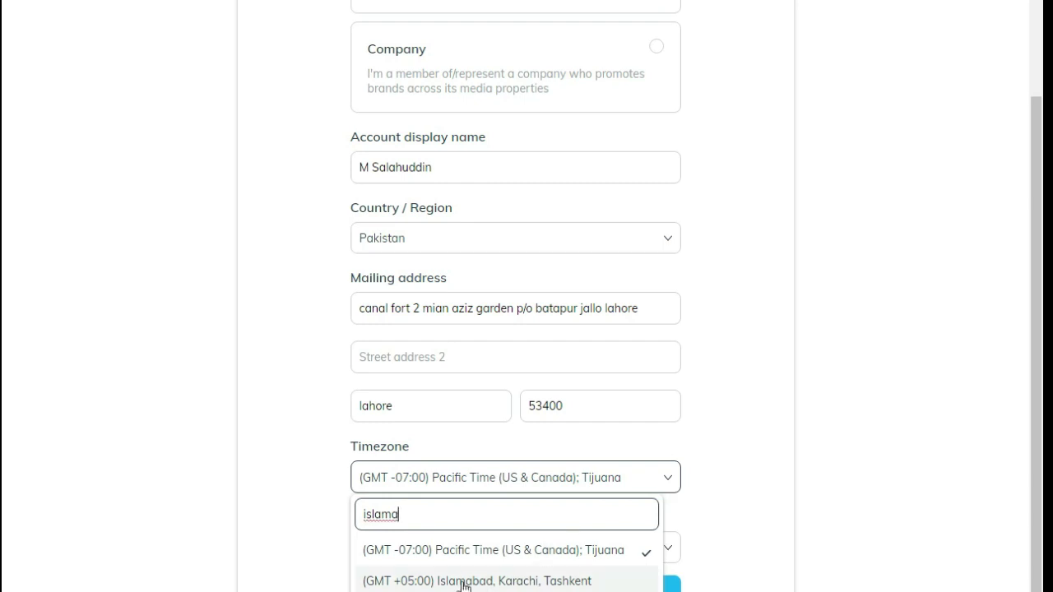
click(463, 582)
Keep USD US Dollar as currency, submit the form and confirm the currency warning
click(663, 549)
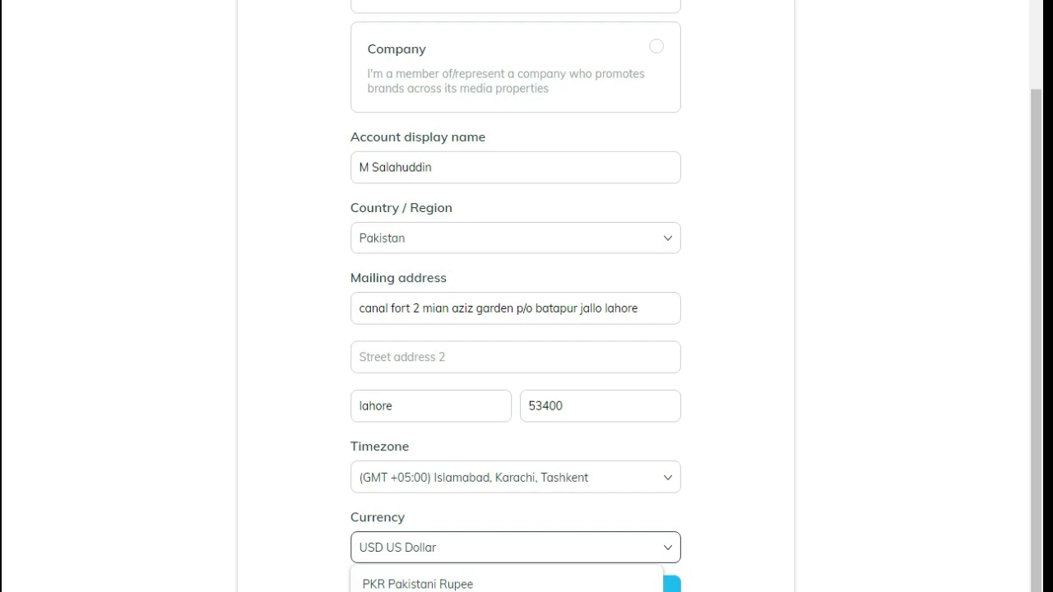
click(701, 568)
click(492, 585)
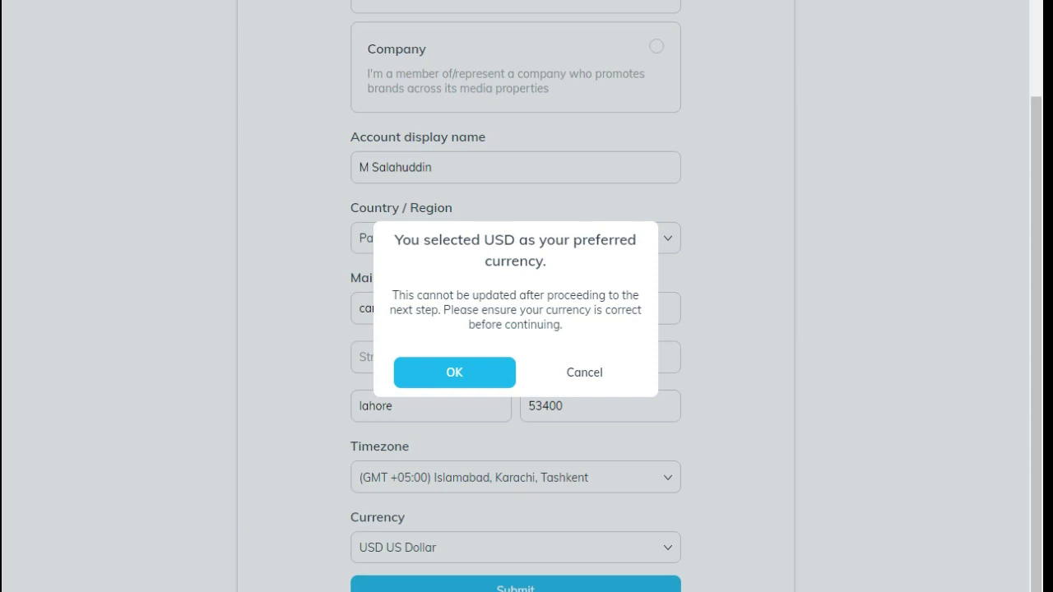
click(479, 375)
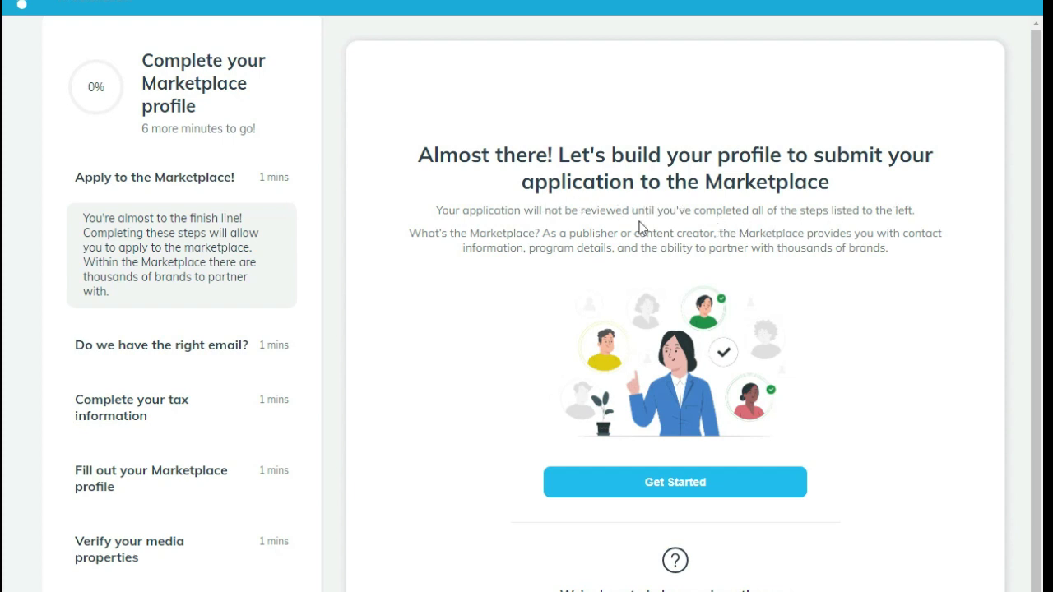
Complete the Apply to the Marketplace step and continue to email verification
click(692, 490)
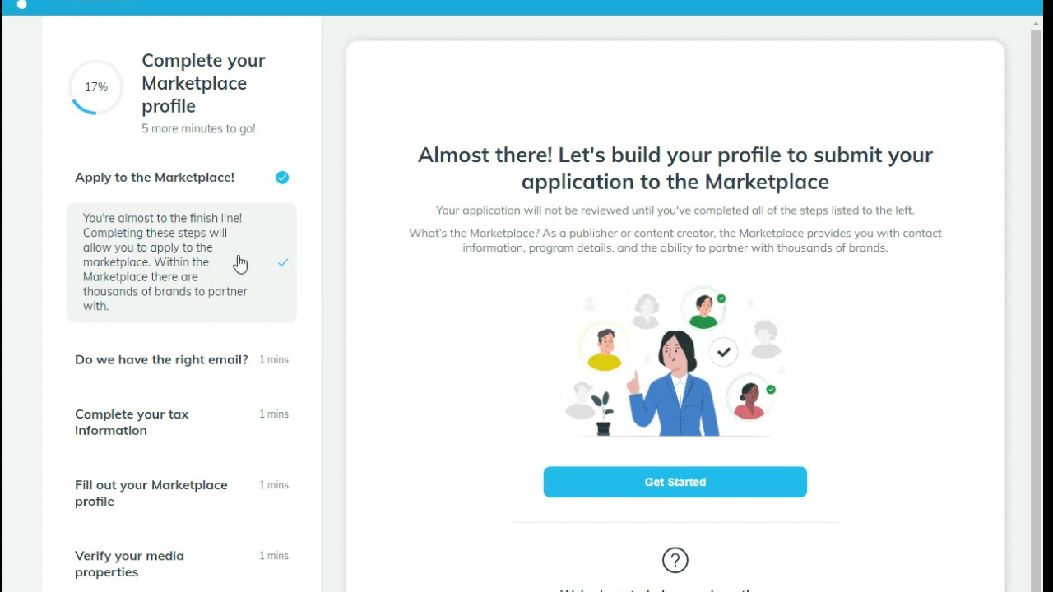
click(637, 480)
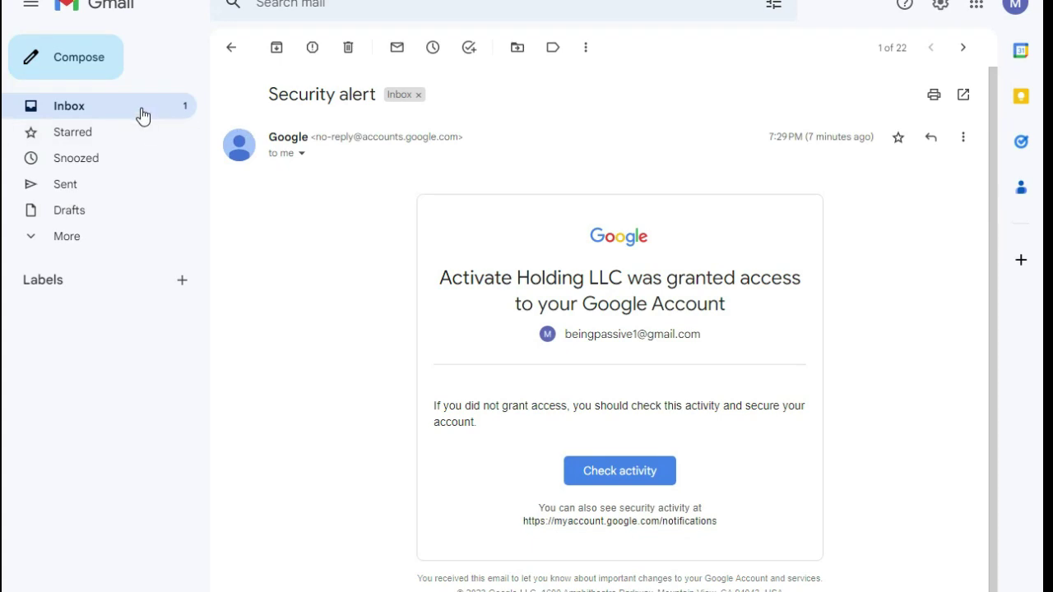
Open the impact.com Application Received email in Gmail and follow its Sign in link
click(140, 113)
click(317, 136)
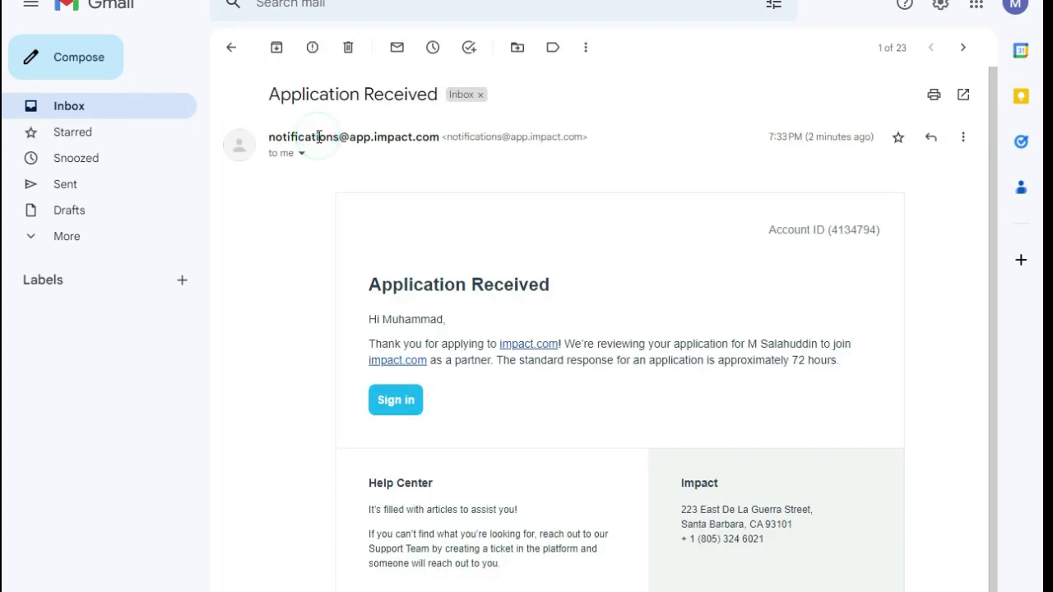
click(400, 403)
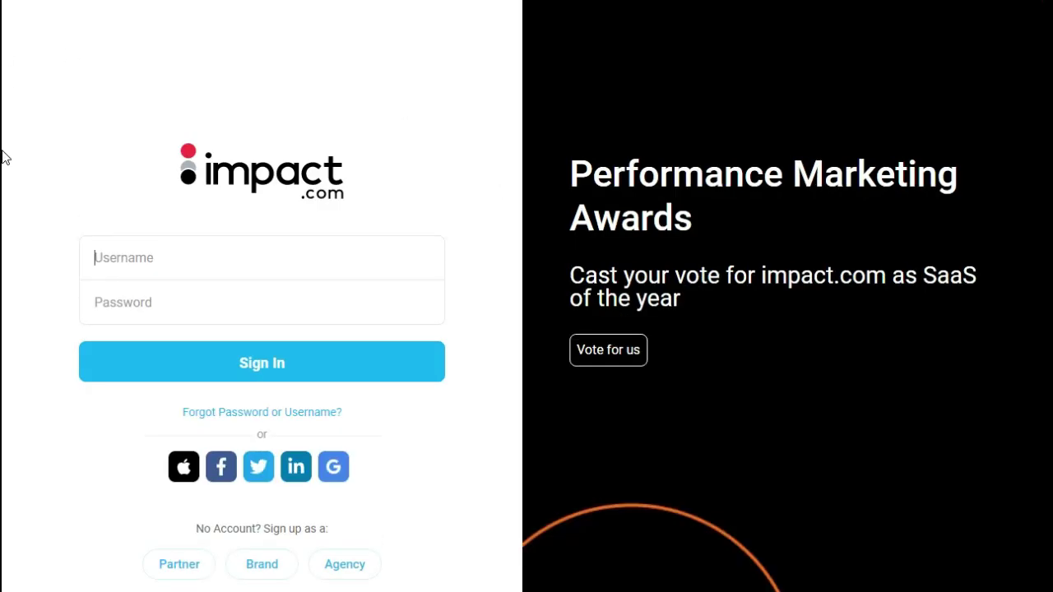
Begin signing in to impact.com from the Username field
click(176, 258)
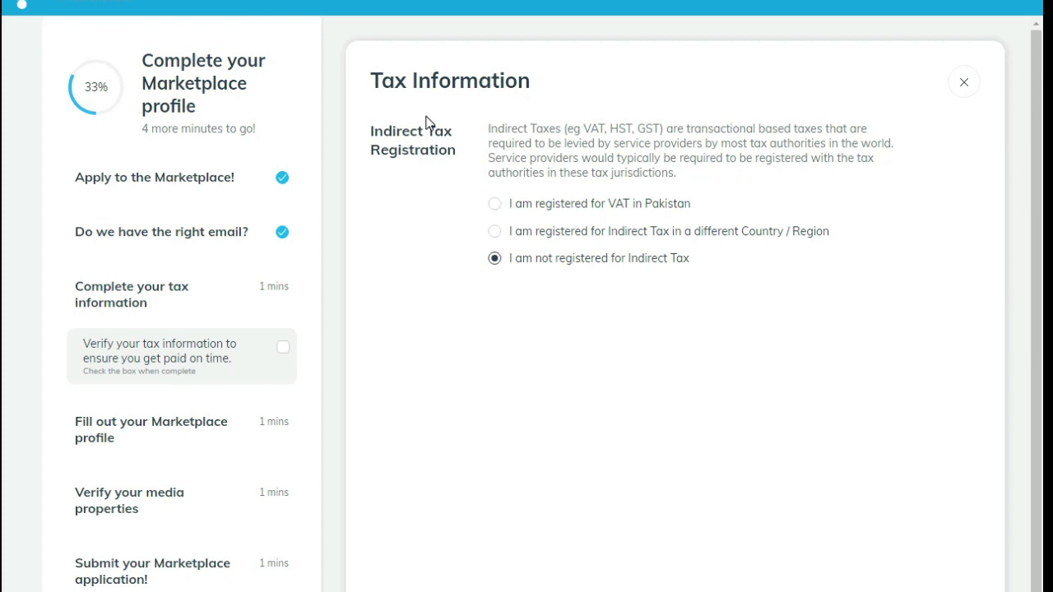
Declare not registered for Indirect Tax, check off the tax step, and open the Marketplace profile
click(494, 206)
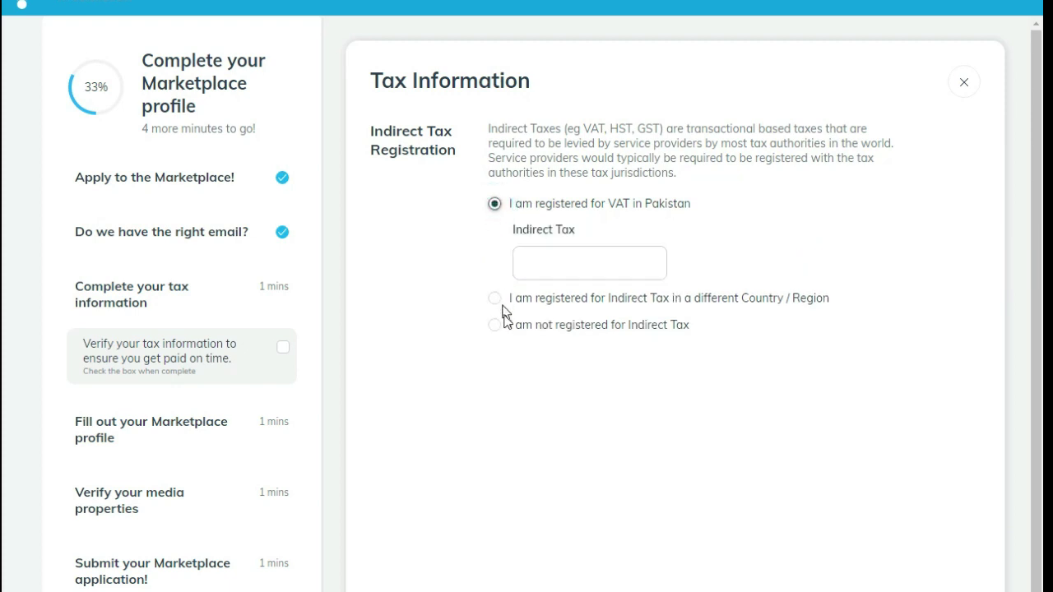
click(496, 326)
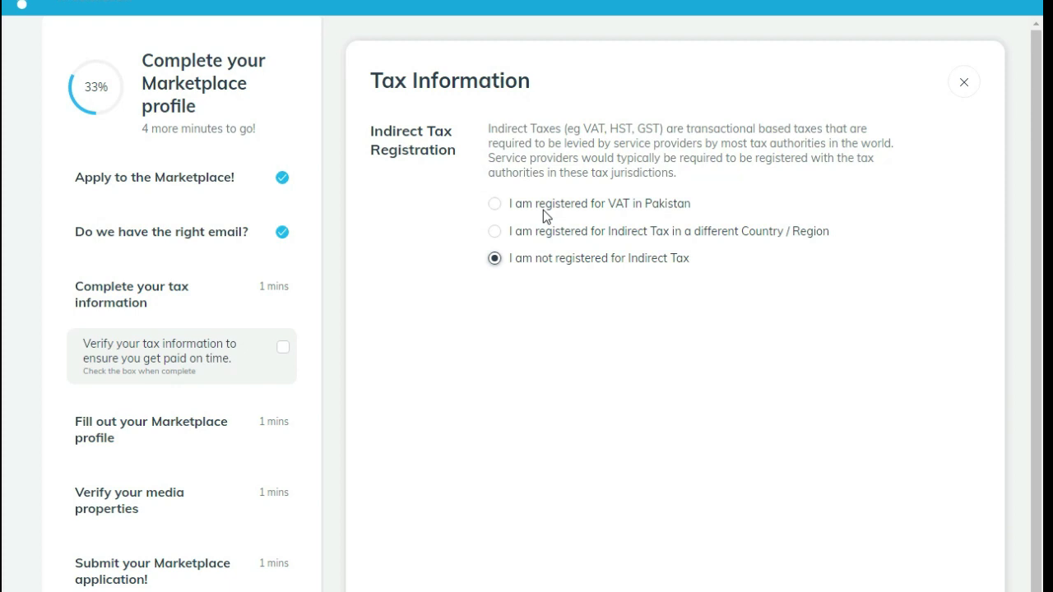
click(493, 209)
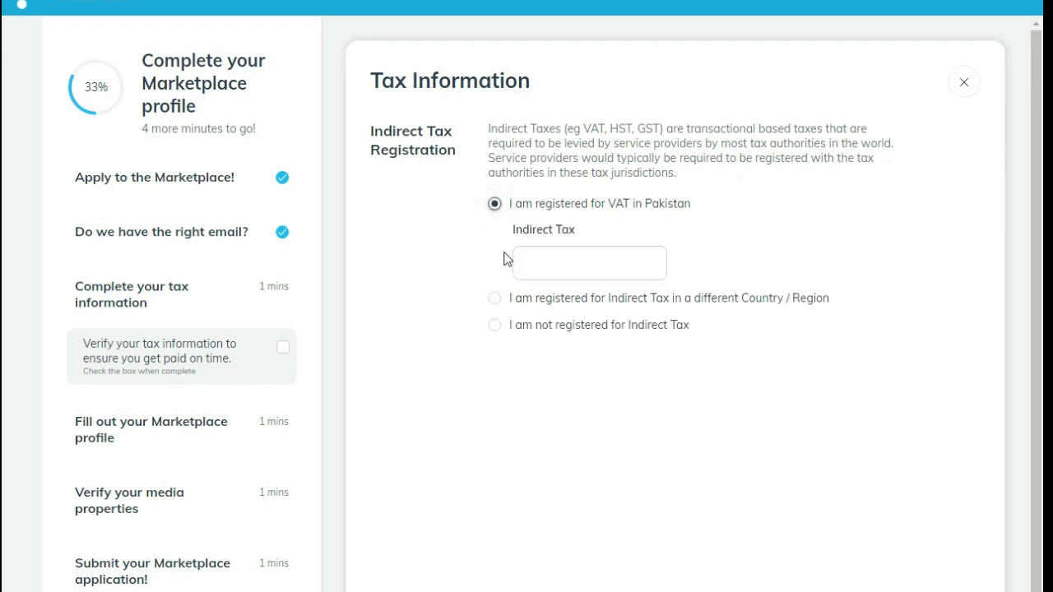
click(494, 327)
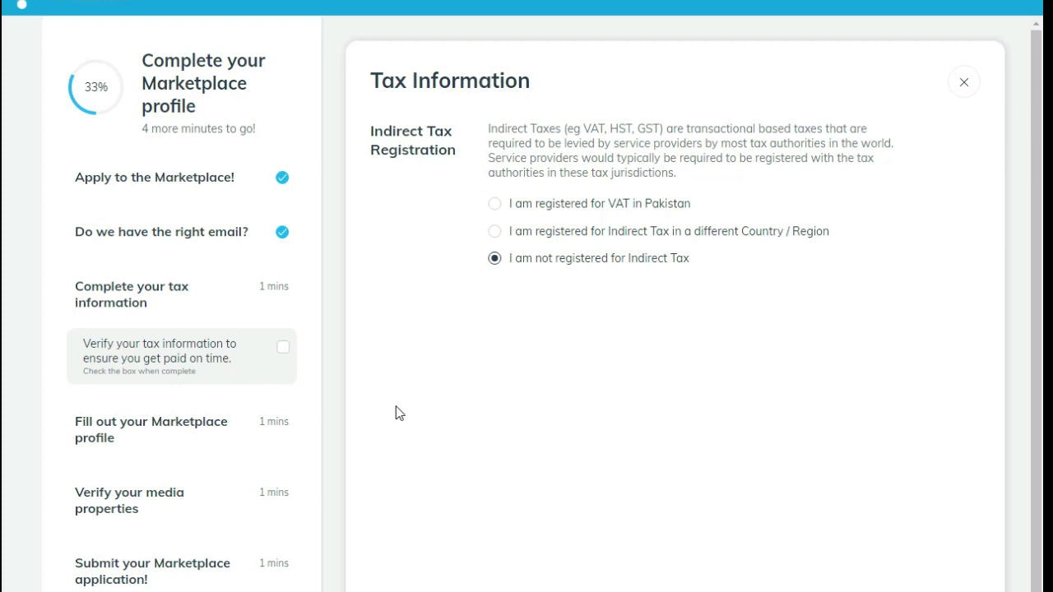
scroll(396, 413, down, 2)
click(390, 579)
click(216, 216)
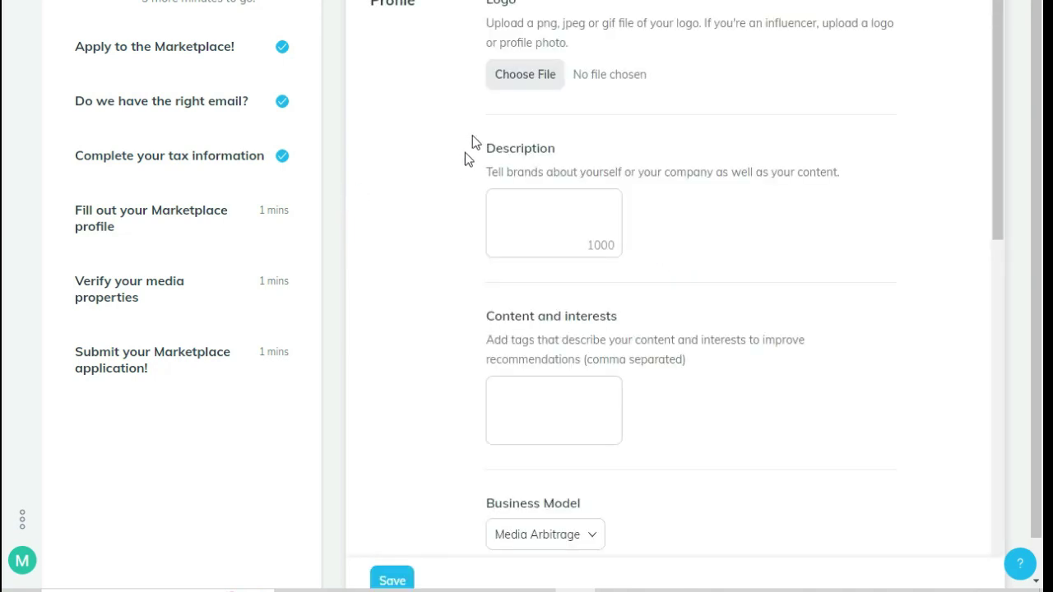
click(512, 77)
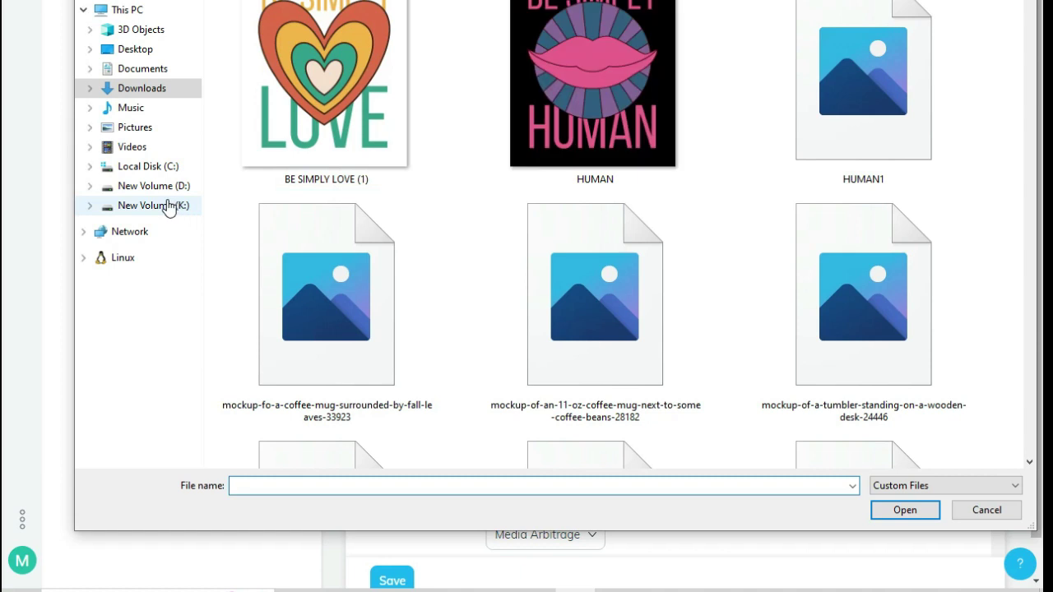
scroll(391, 198, down, 8)
click(166, 207)
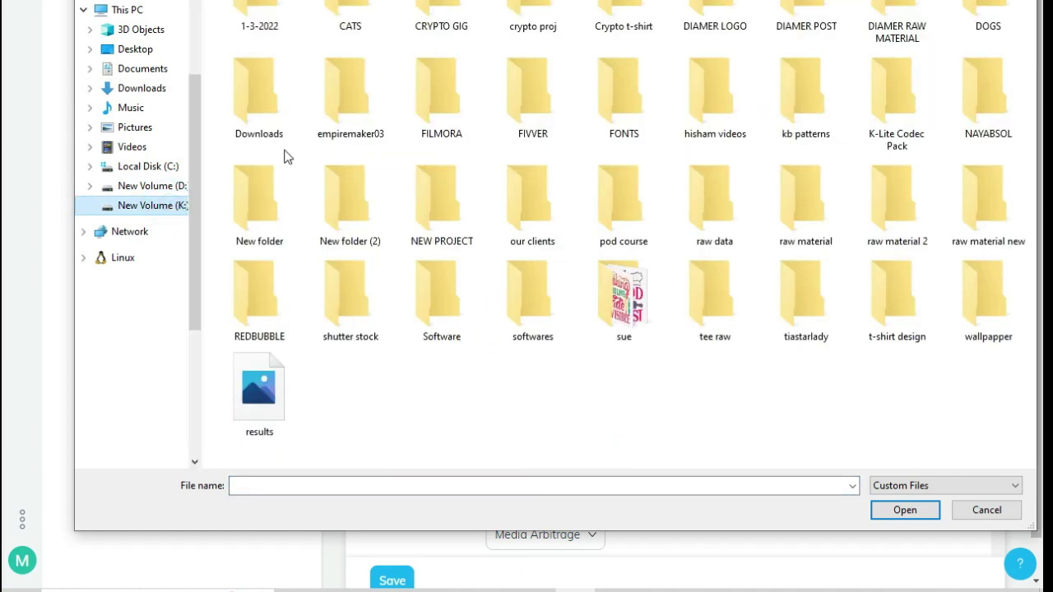
click(979, 510)
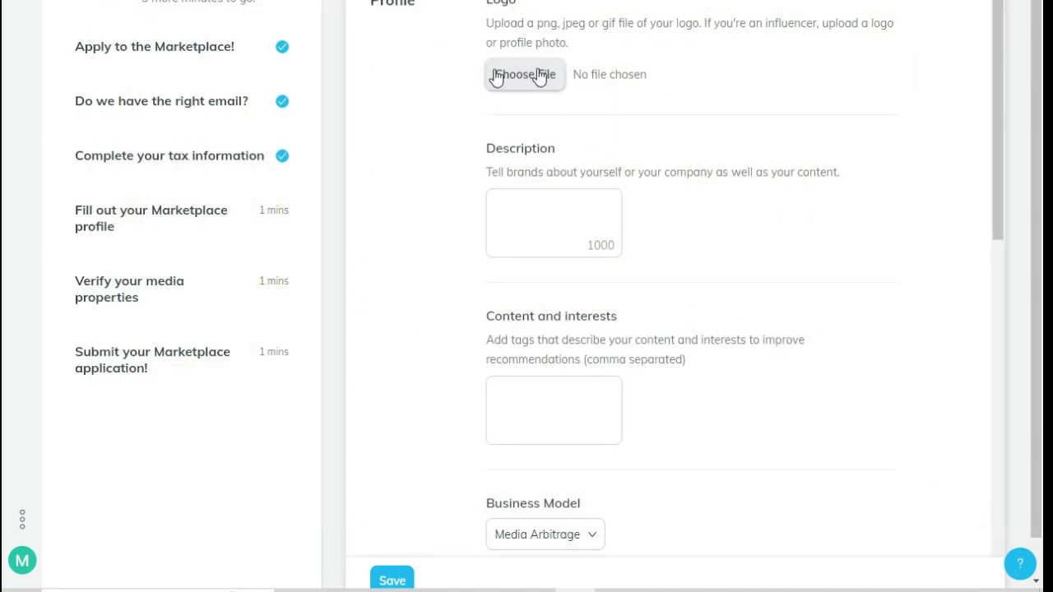
Generate a freelance graphic t-shirt designer bio in ChatGPT and paste it into Description
click(542, 206)
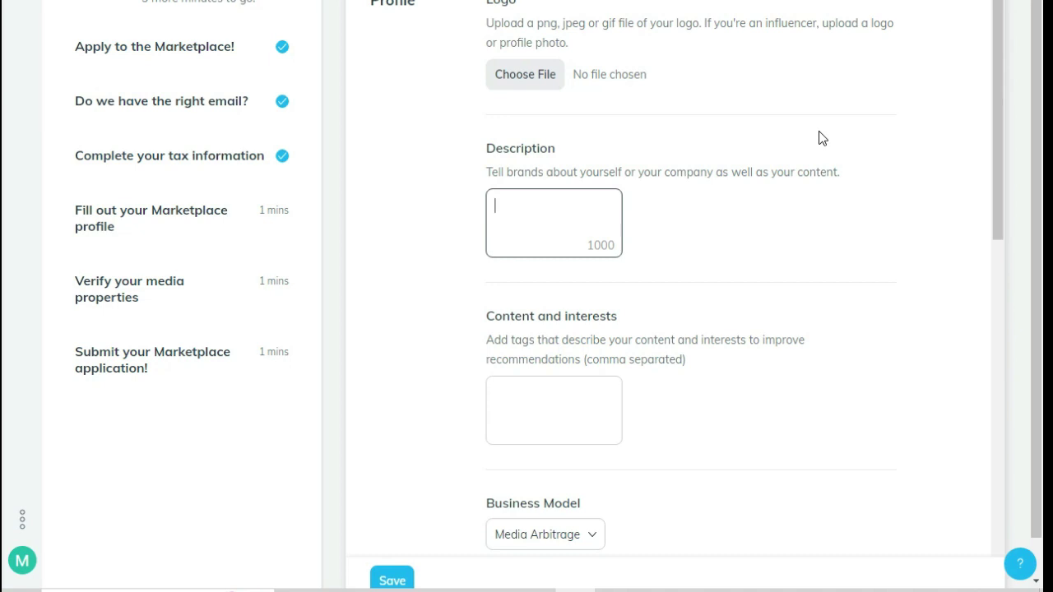
click(842, 212)
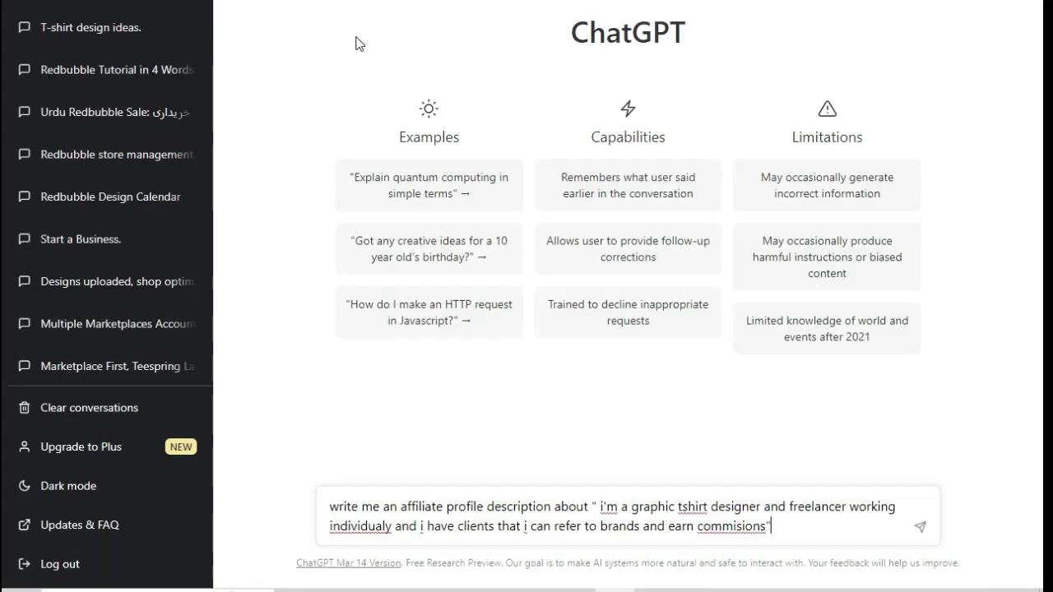
key(Return)
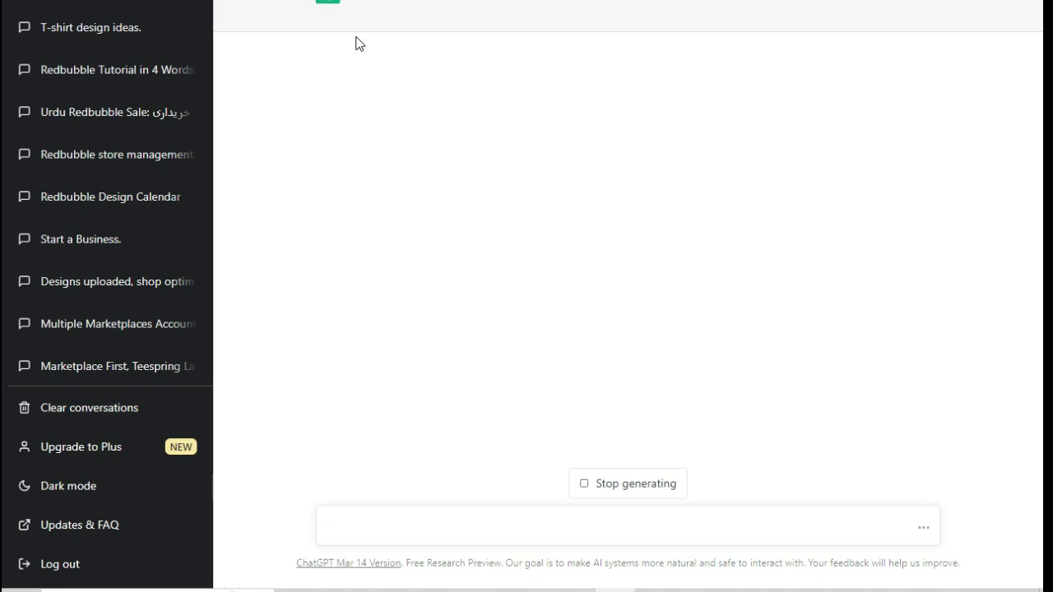
drag(357, 30, 813, 31)
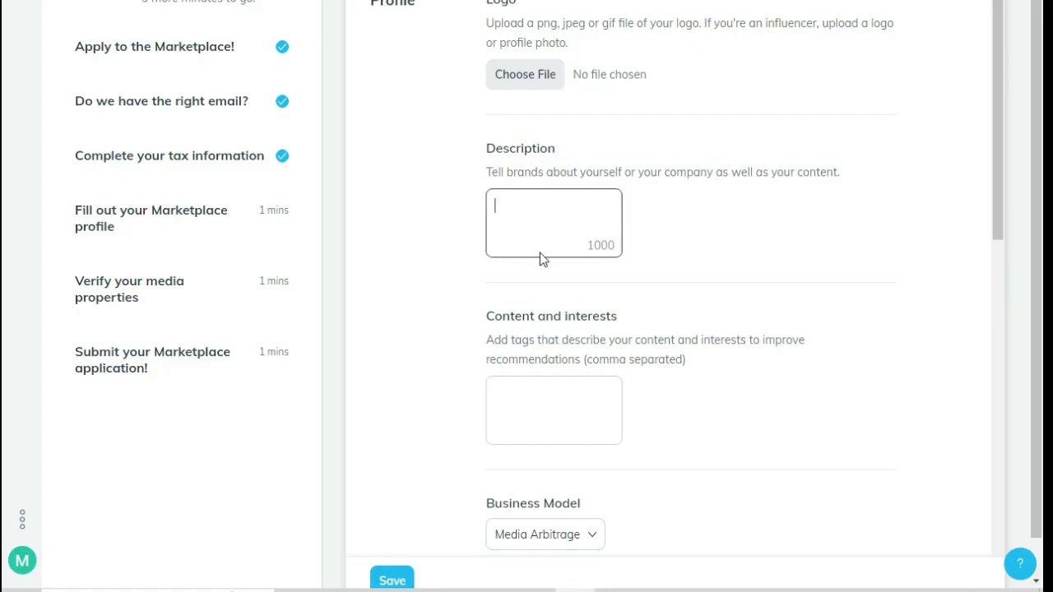
text(I am a freelance graphic t-shirt designer with years of experience in the industry)
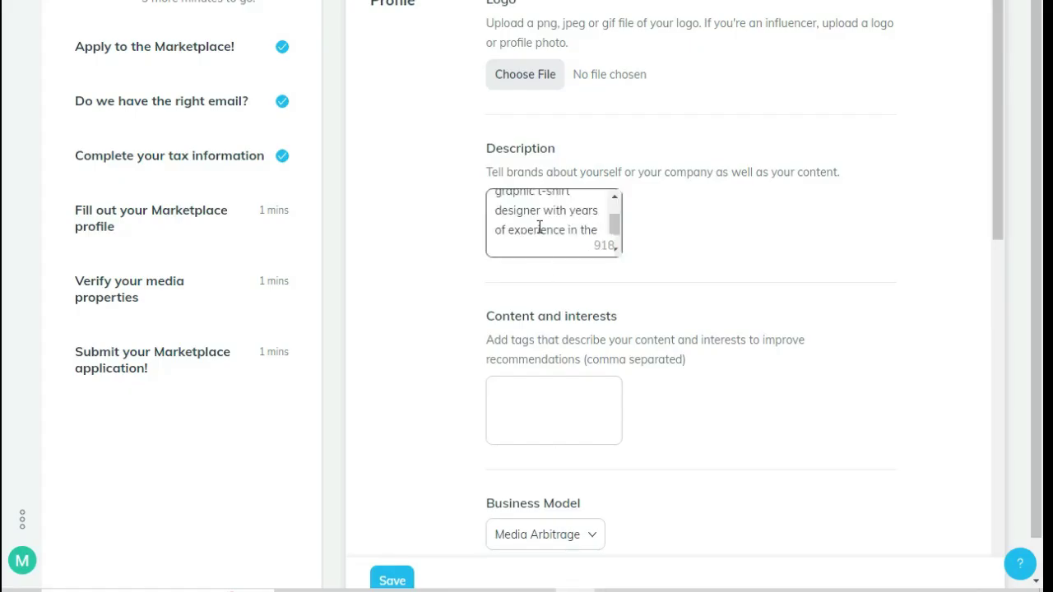
Enter the interest tags print on demand, tshirt designing, graphic design in Content and interests
click(559, 412)
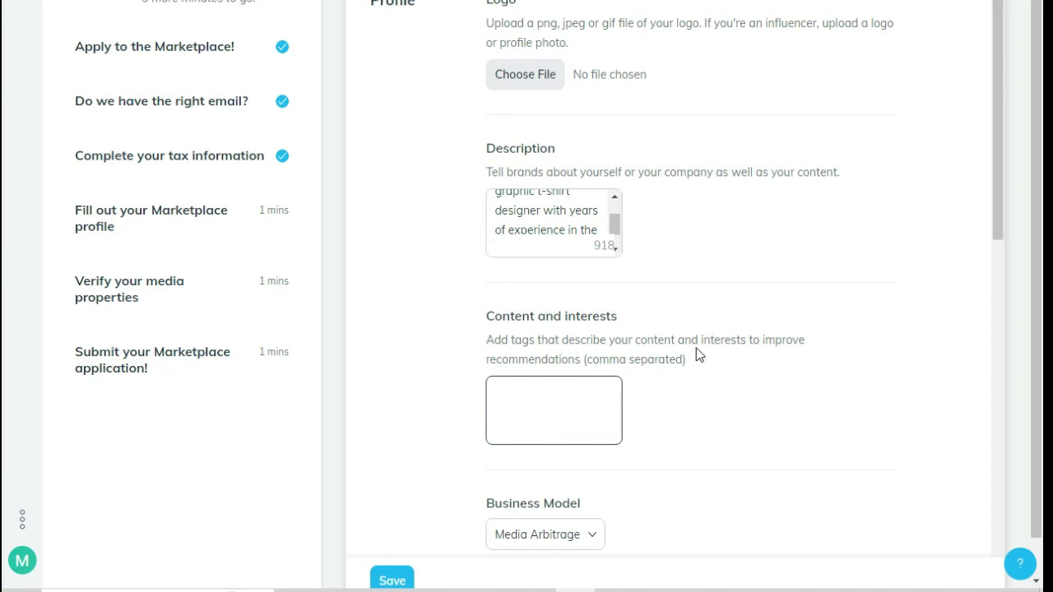
text(print on demand, tshirt designing, )
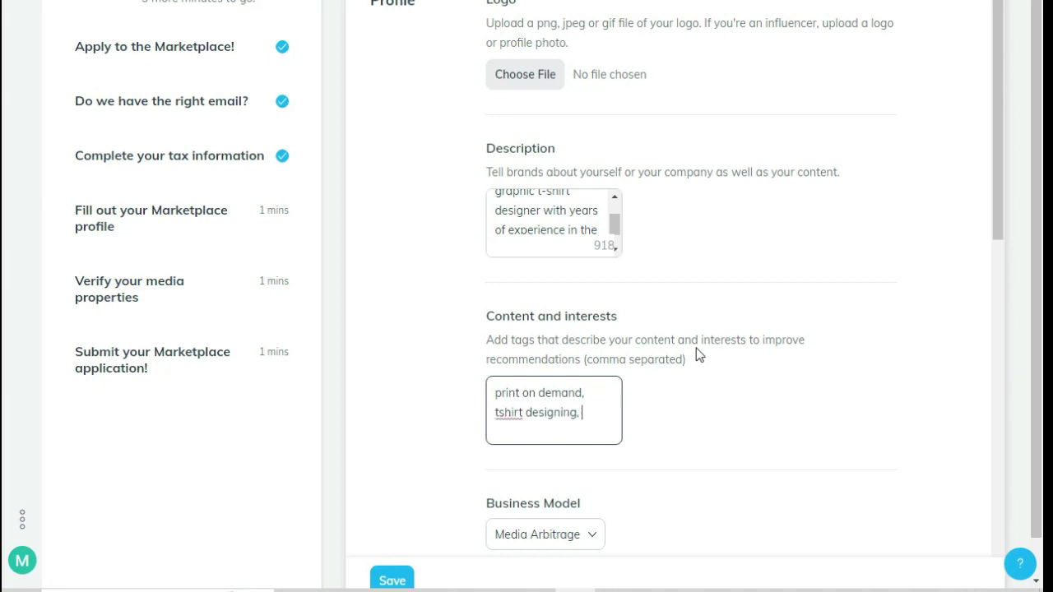
text(graphic design,)
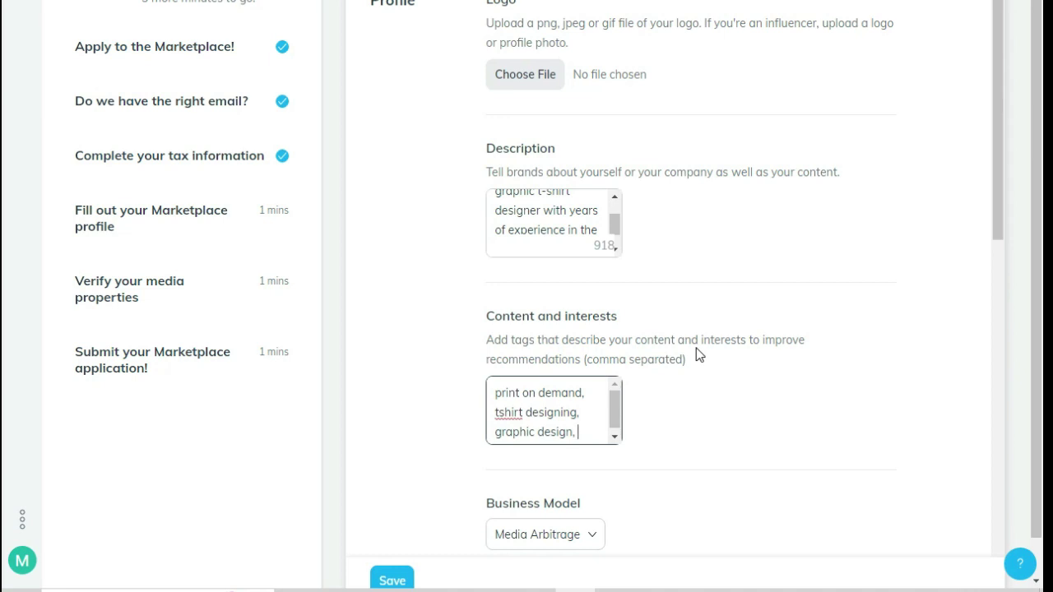
scroll(680, 325, down, 4)
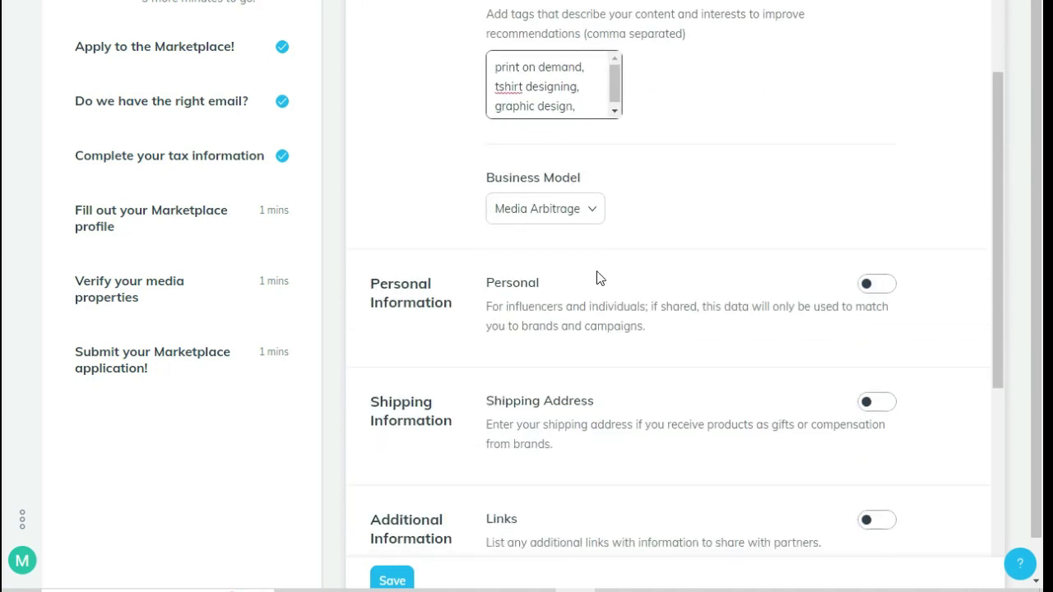
Leave the Business Model dropdown with Media Arbitrage selected
double_click(592, 215)
click(584, 212)
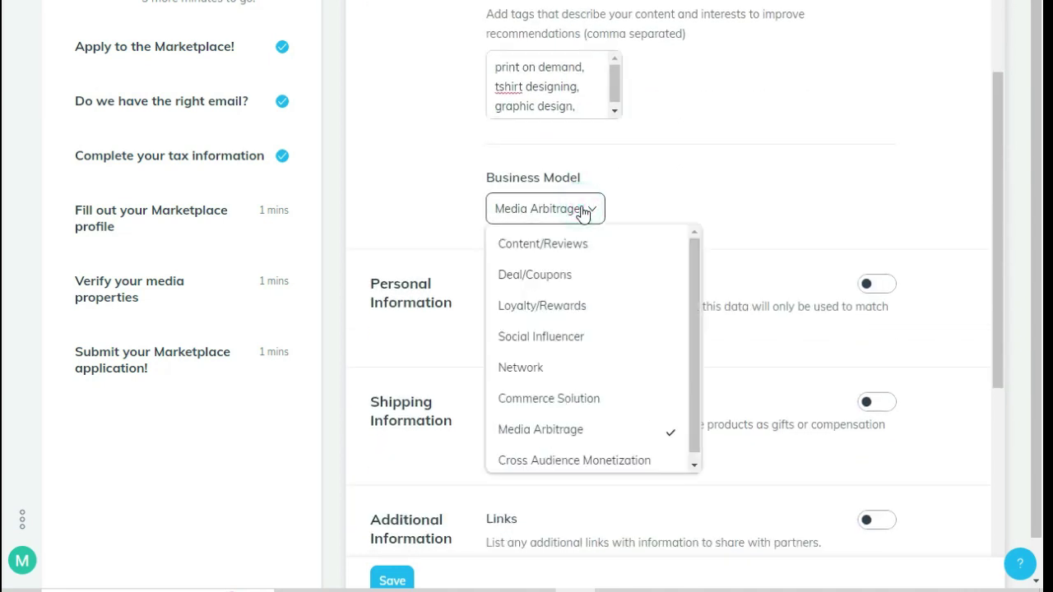
scroll(587, 310, down, 1)
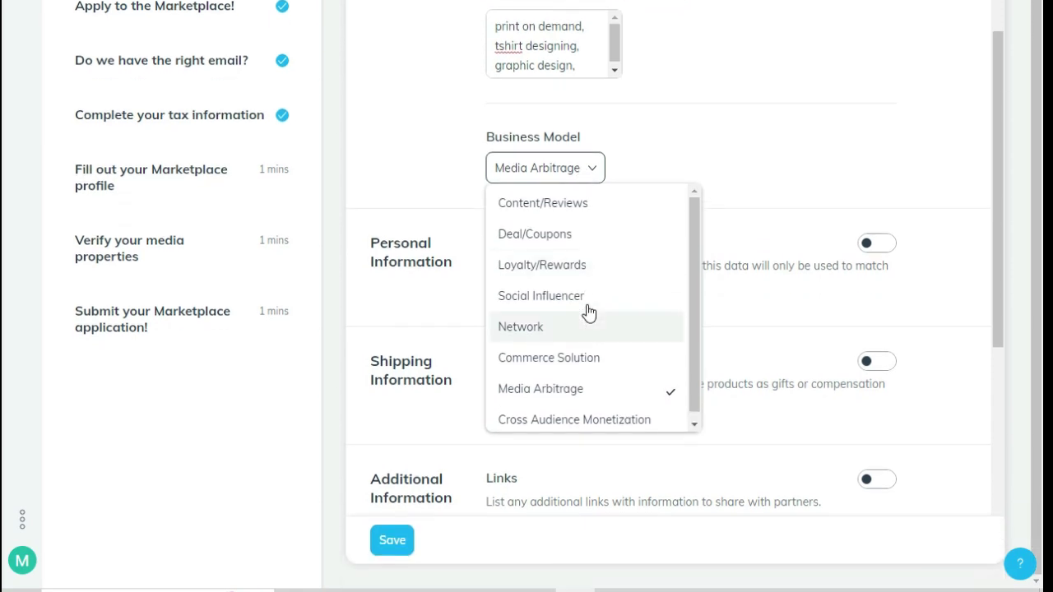
click(589, 191)
Switch on sharing of Personal Information
click(879, 243)
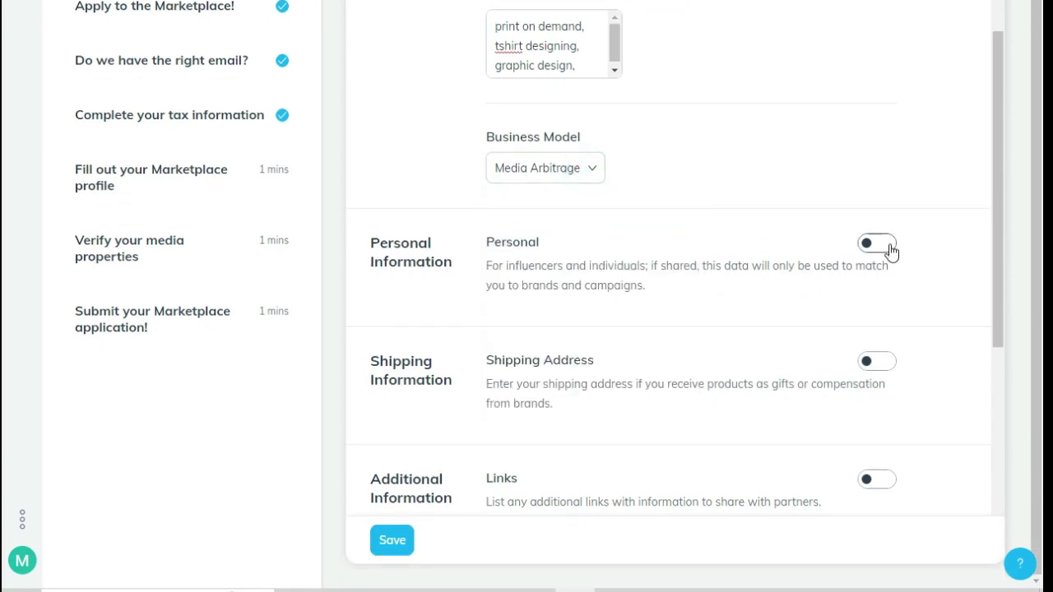
scroll(827, 290, down, 3)
click(526, 232)
Set gender Male, ethnicity Asian, parental status None of the above, relationship Not Married
click(535, 310)
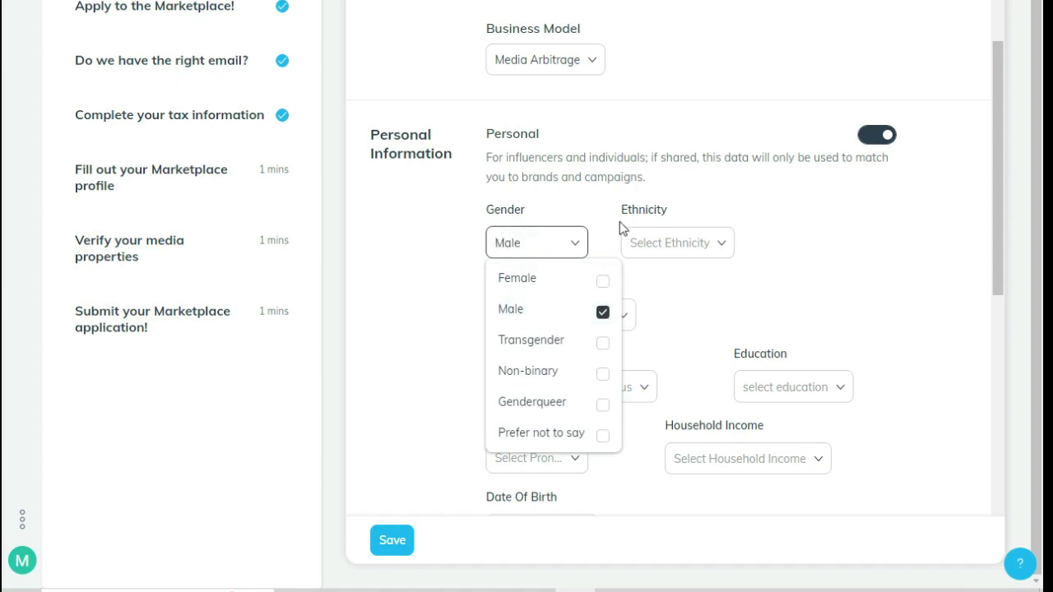
click(670, 243)
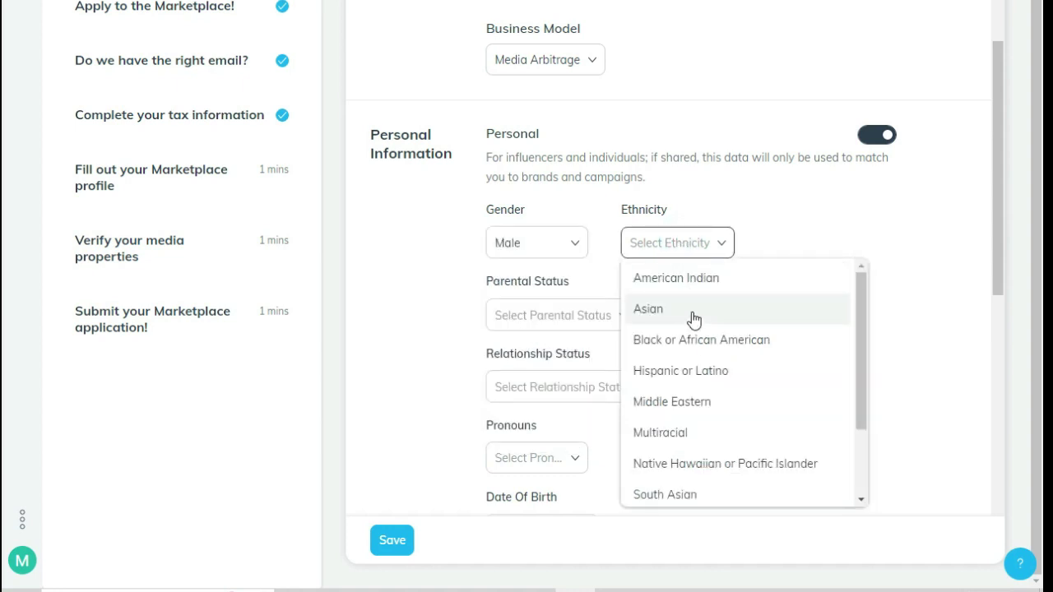
scroll(693, 318, down, 2)
scroll(680, 376, up, 2)
click(674, 306)
click(527, 321)
scroll(765, 333, down, 3)
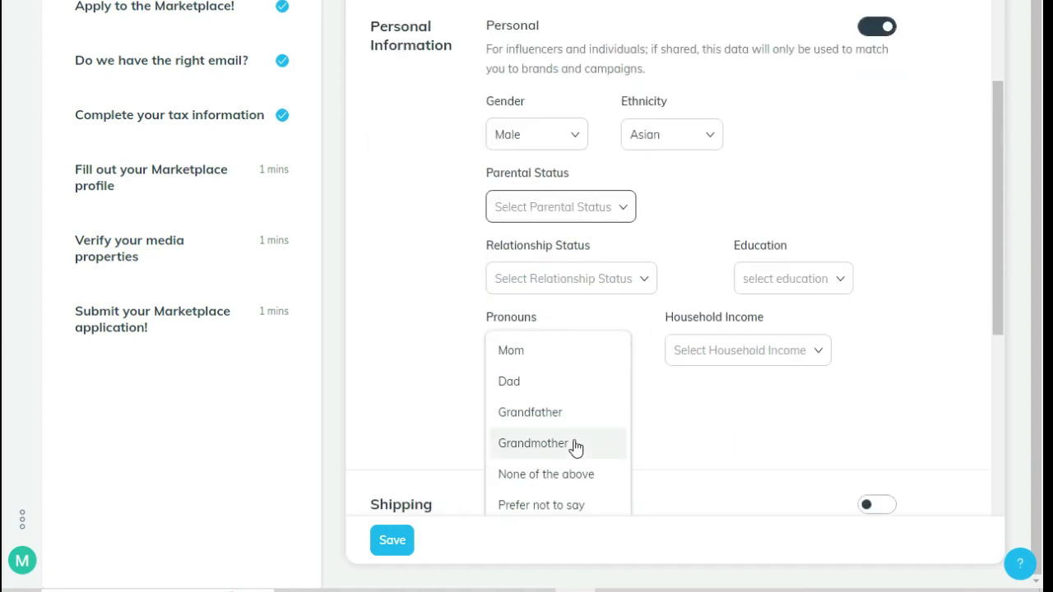
click(543, 485)
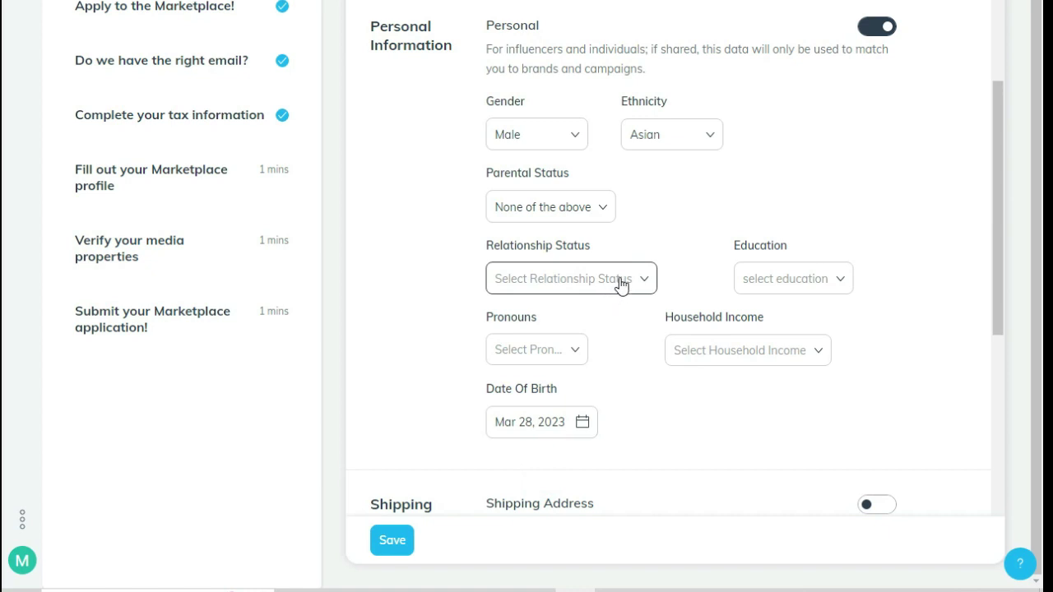
click(623, 283)
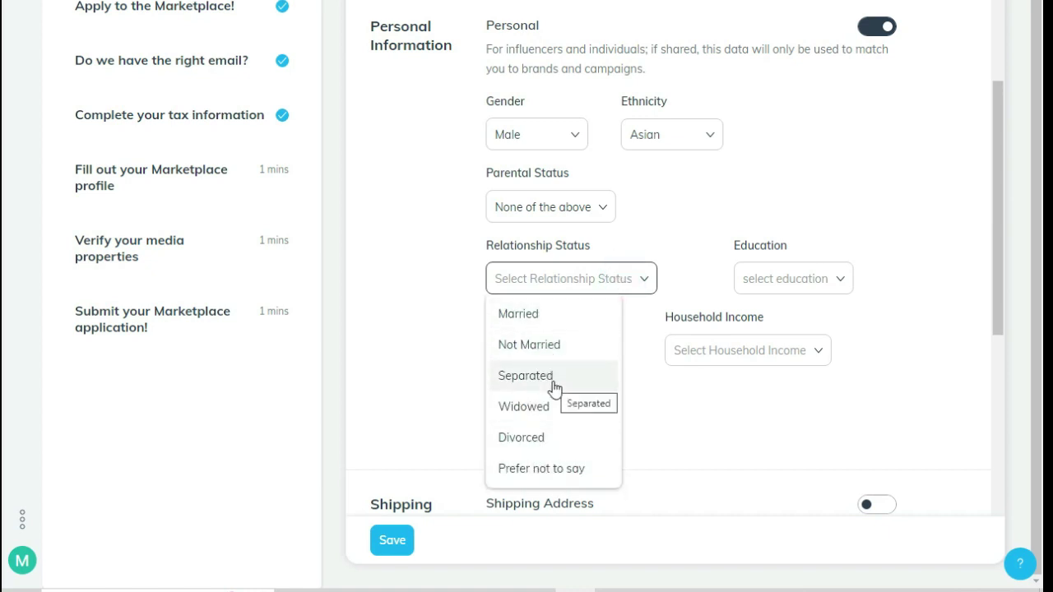
click(534, 345)
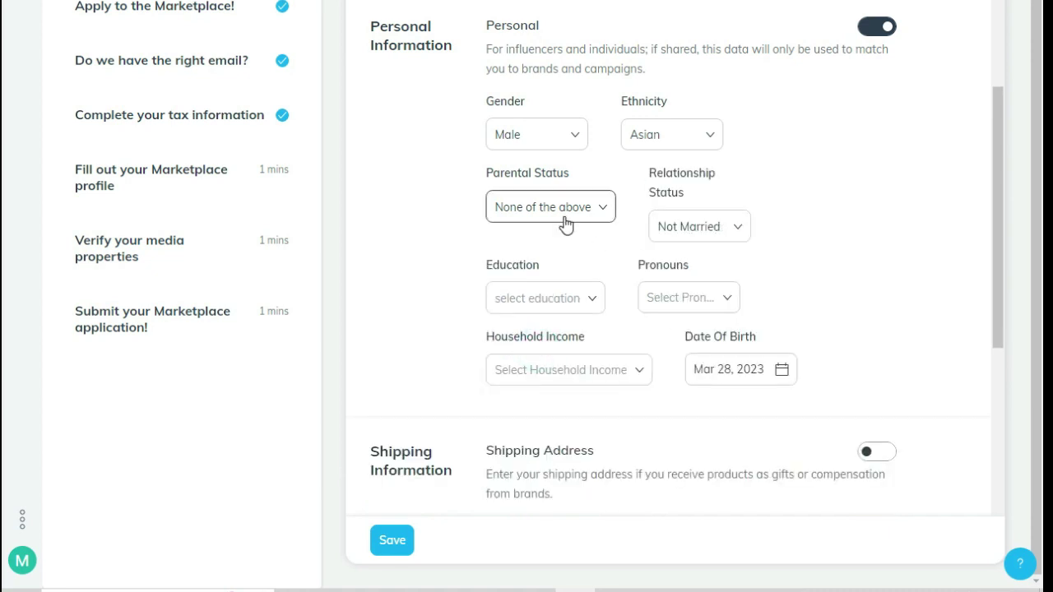
Set education to Some college, pronouns he/him, household income Prefer not to say
click(550, 299)
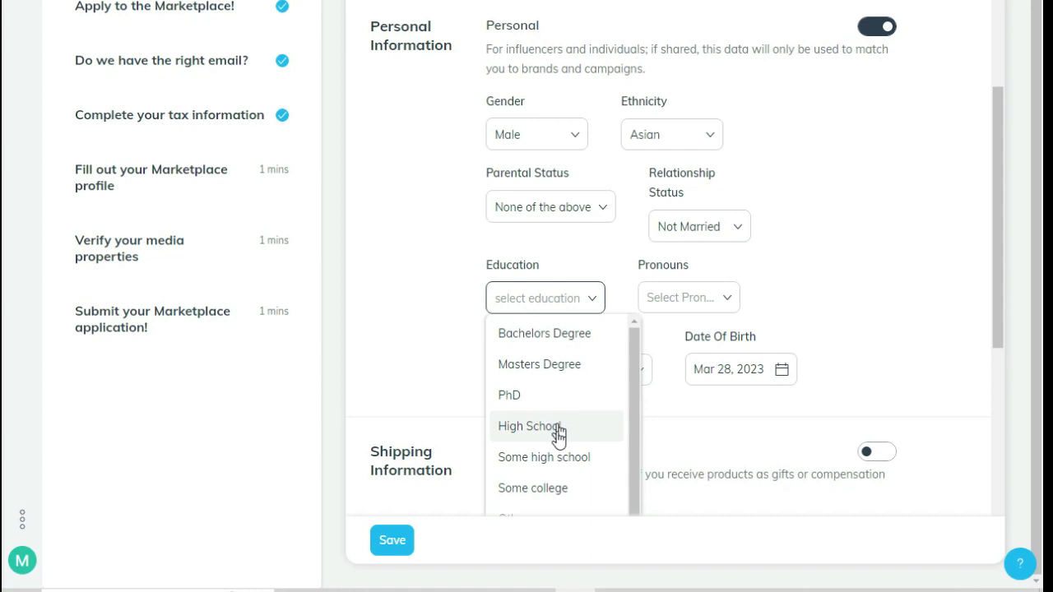
click(559, 481)
click(695, 299)
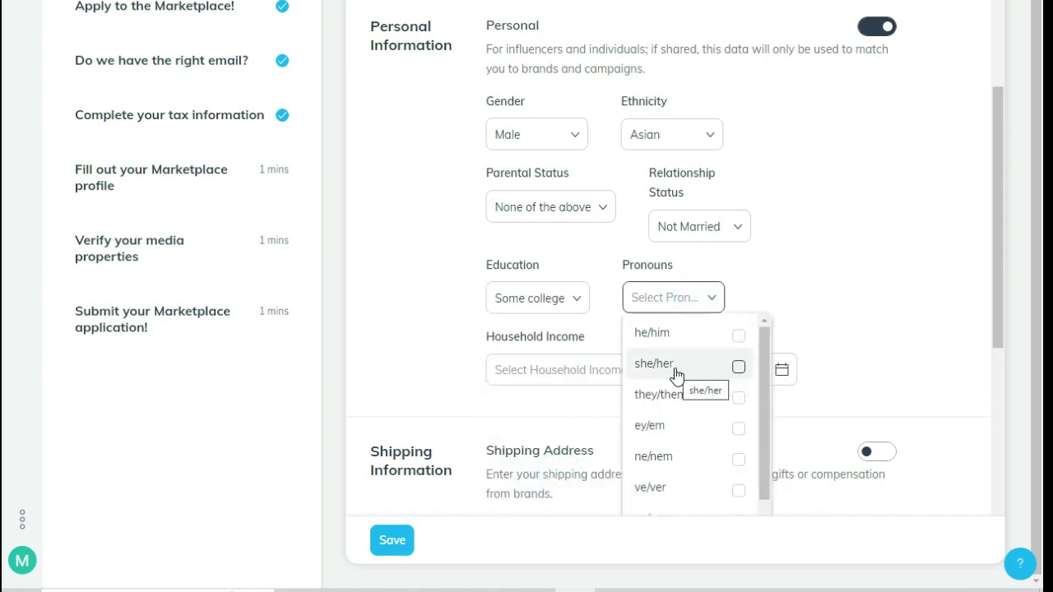
click(671, 334)
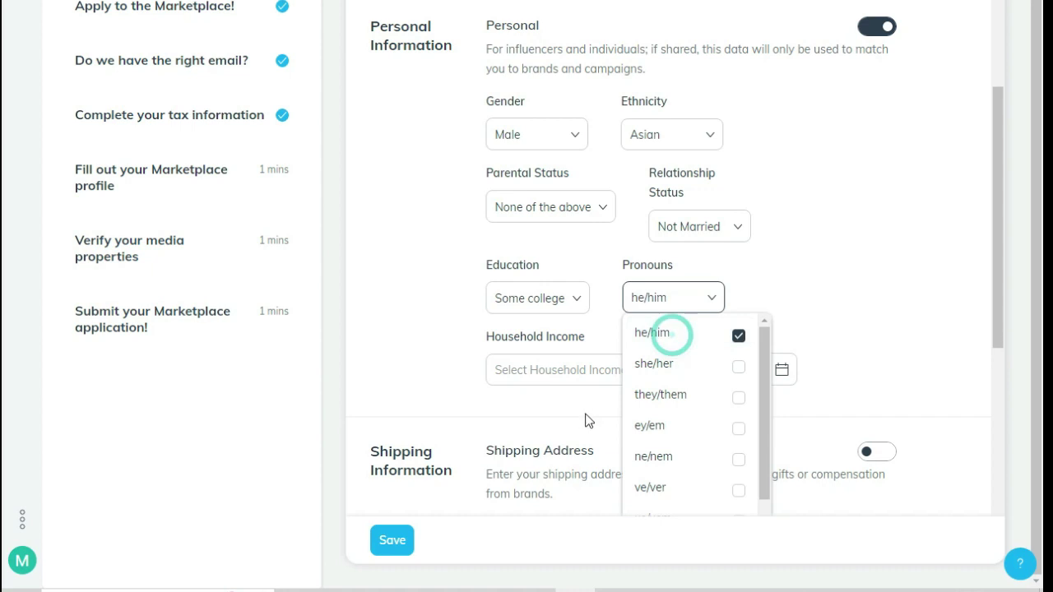
click(566, 371)
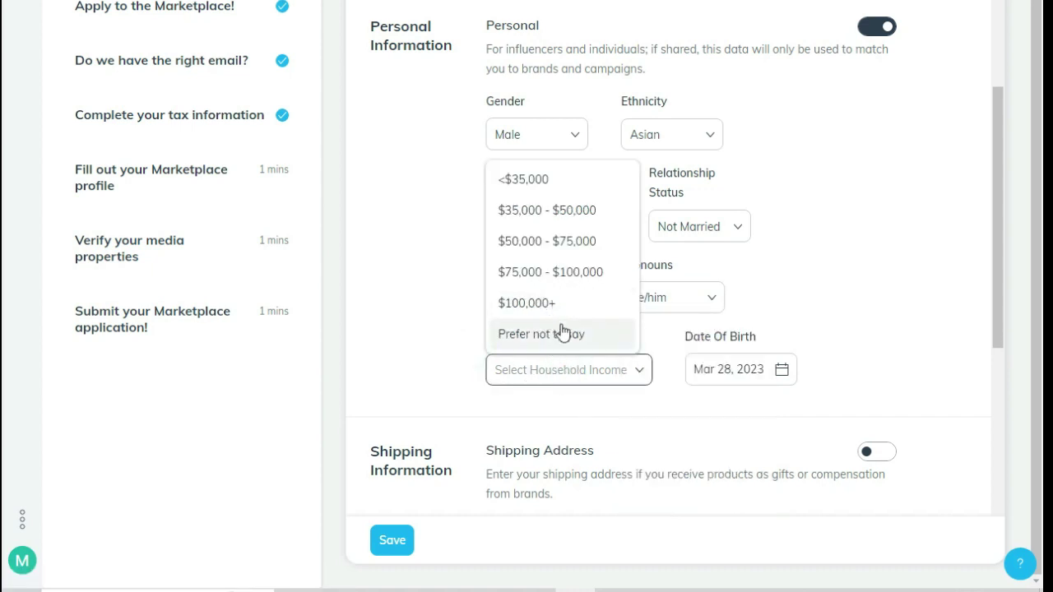
click(549, 336)
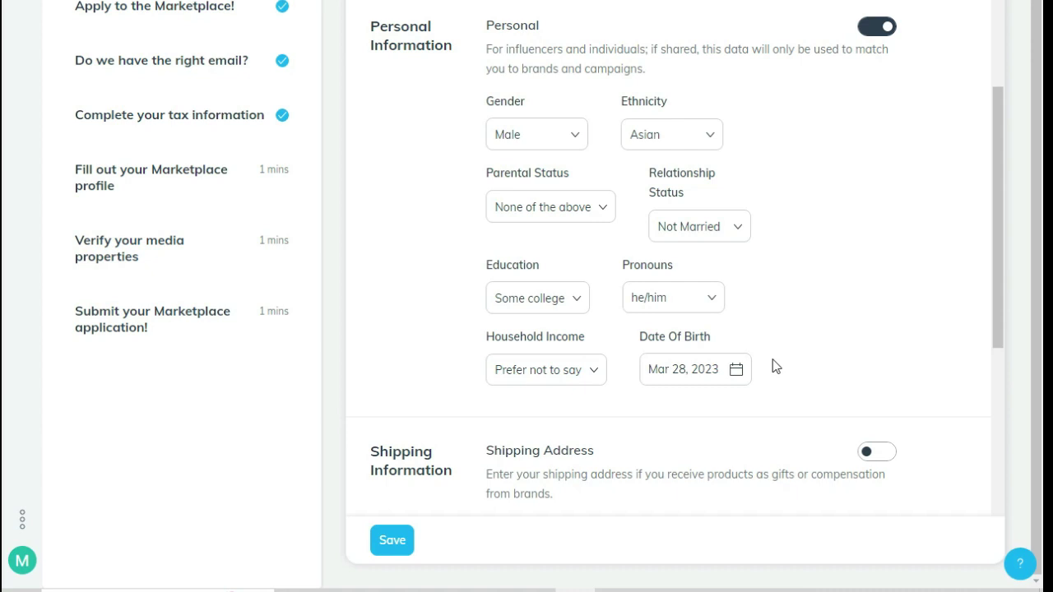
scroll(772, 362, down, 3)
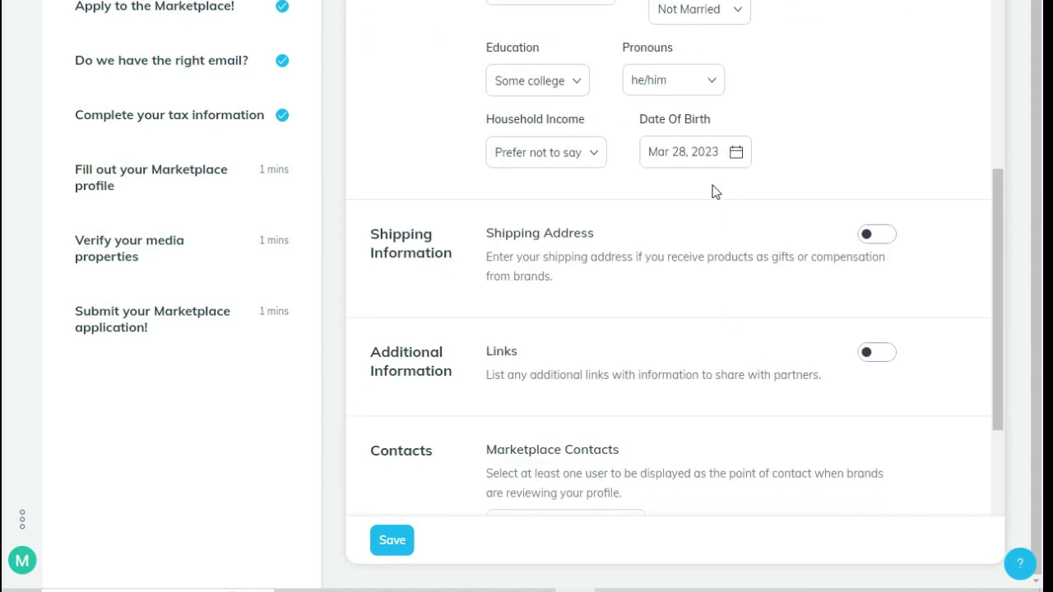
click(879, 590)
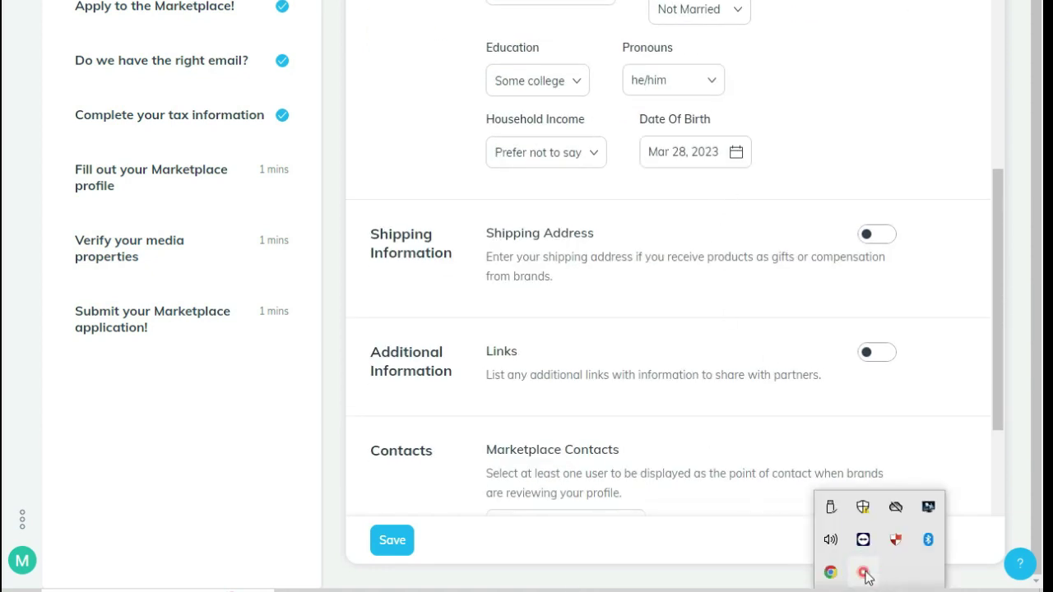
click(864, 573)
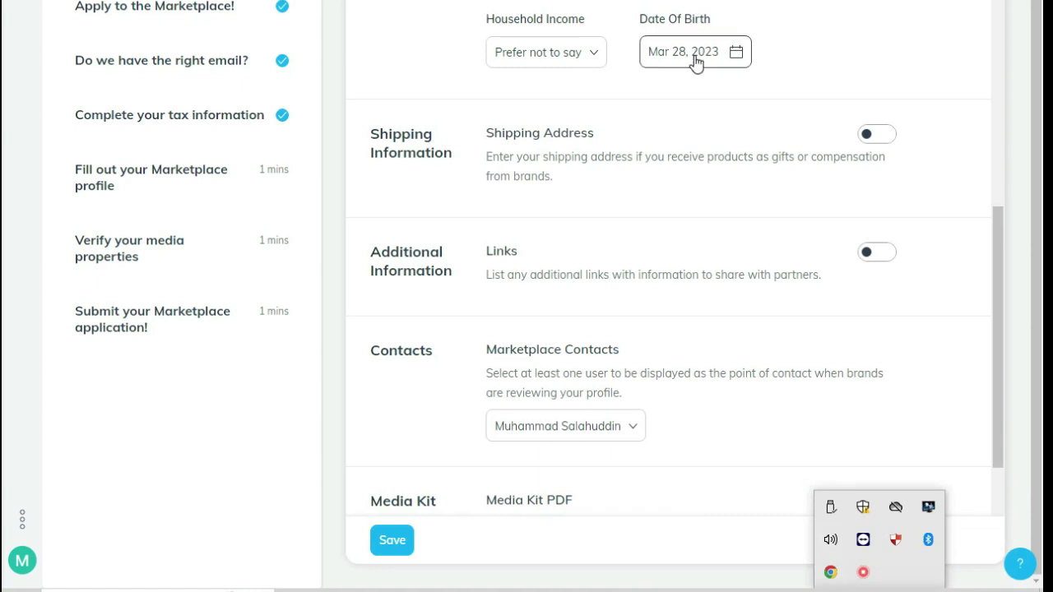
click(695, 64)
click(671, 95)
click(672, 95)
click(795, 95)
click(795, 96)
click(646, 93)
click(645, 93)
click(645, 94)
click(645, 94)
click(645, 94)
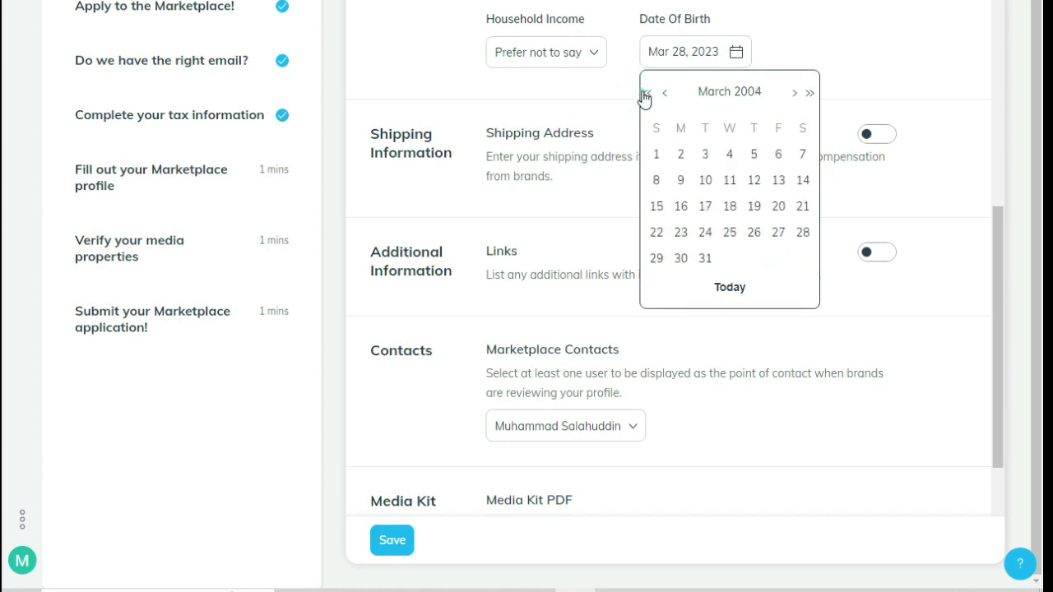
click(645, 94)
click(794, 93)
click(794, 93)
click(794, 94)
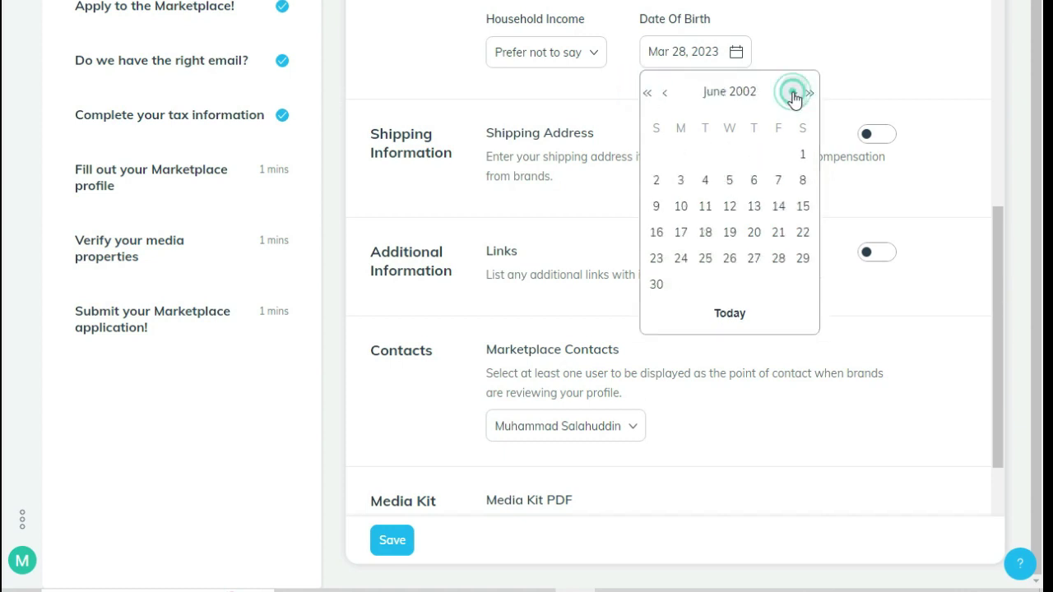
click(705, 205)
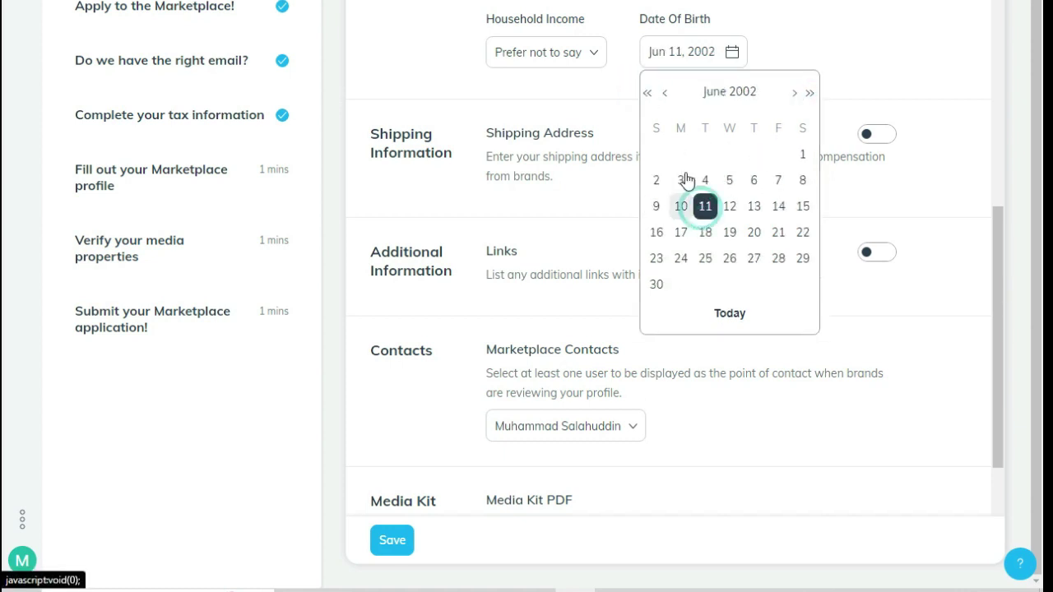
click(830, 42)
click(875, 138)
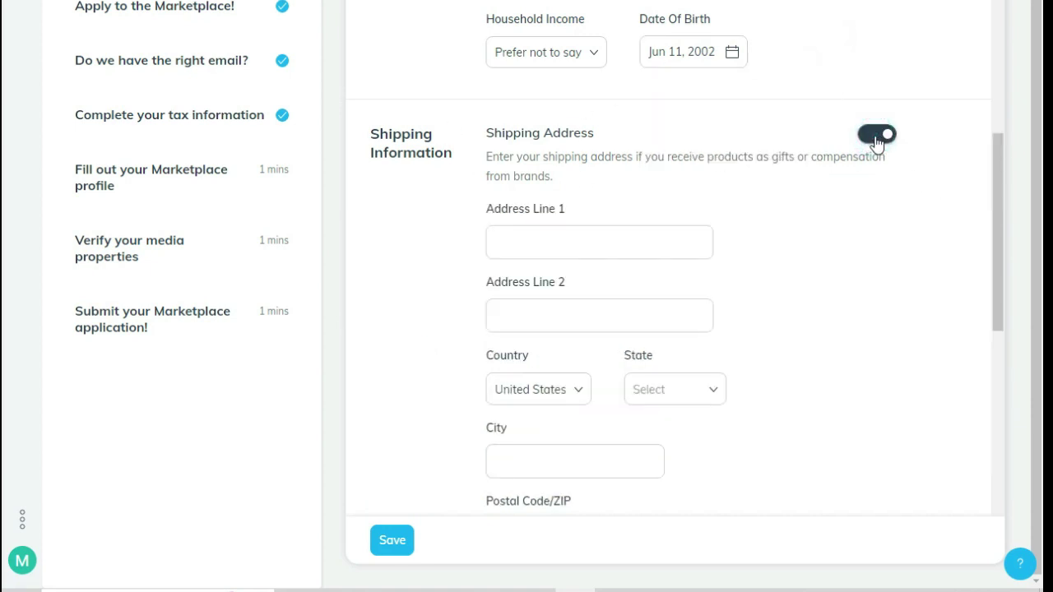
Turn on Links, add a link entry, then remove the empty entry
scroll(779, 243, down, 3)
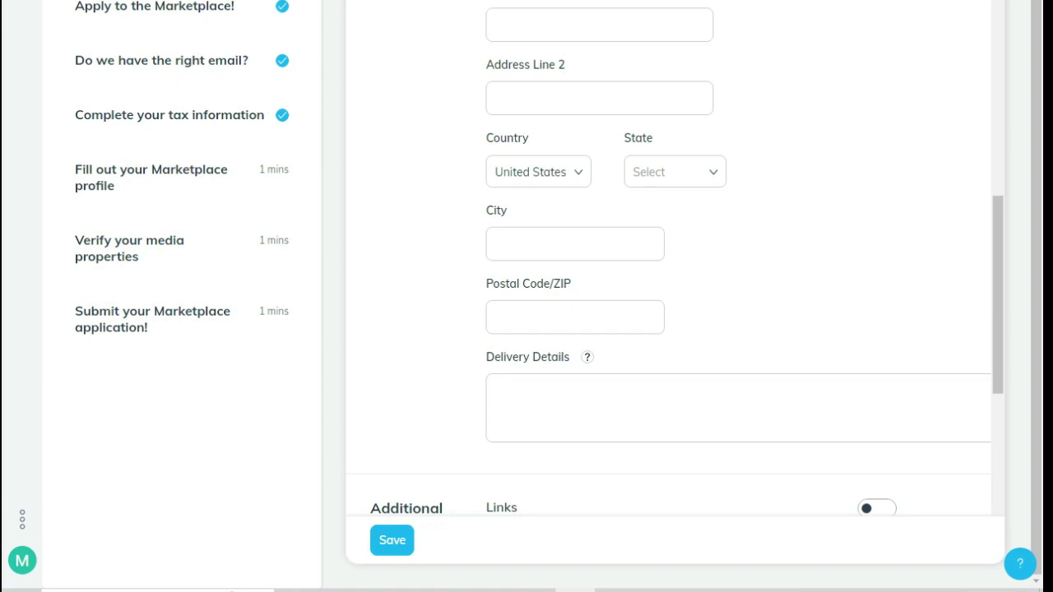
scroll(597, 79, down, 6)
click(877, 35)
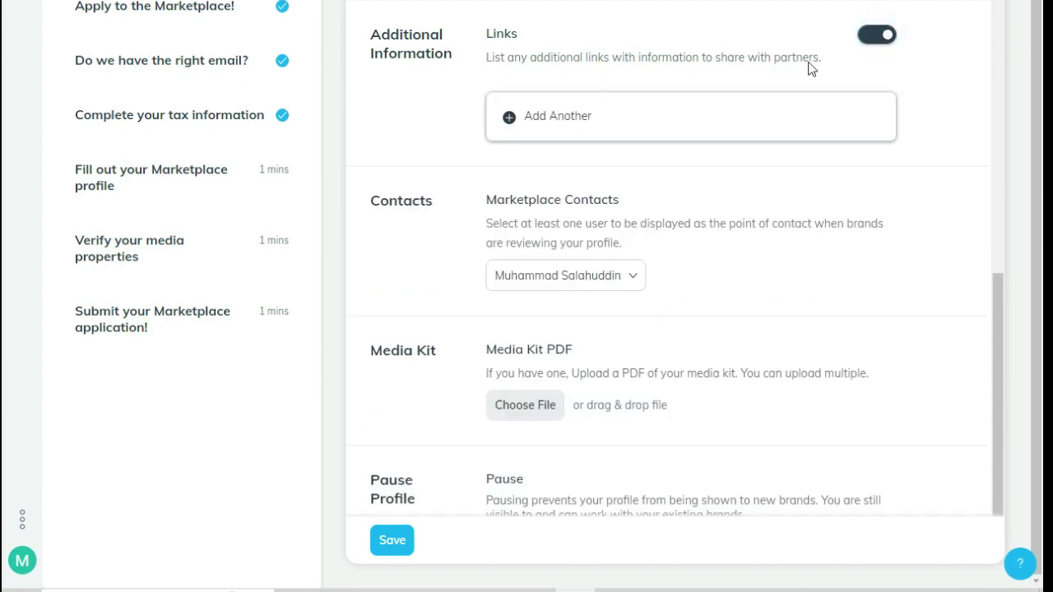
click(539, 113)
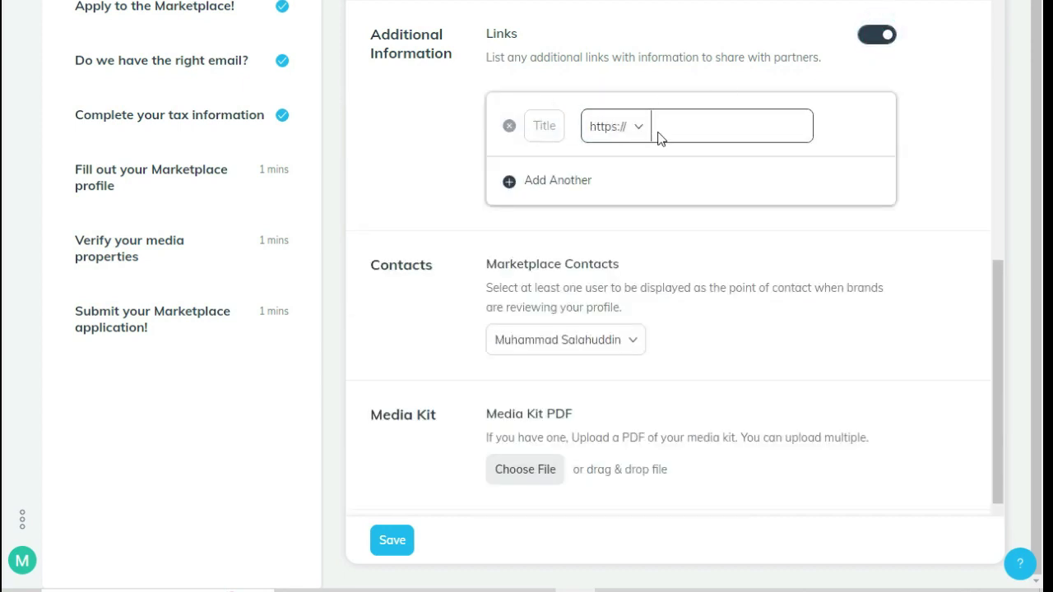
click(509, 127)
Switch the Links option off and save the profile changes
scroll(751, 68, up, 4)
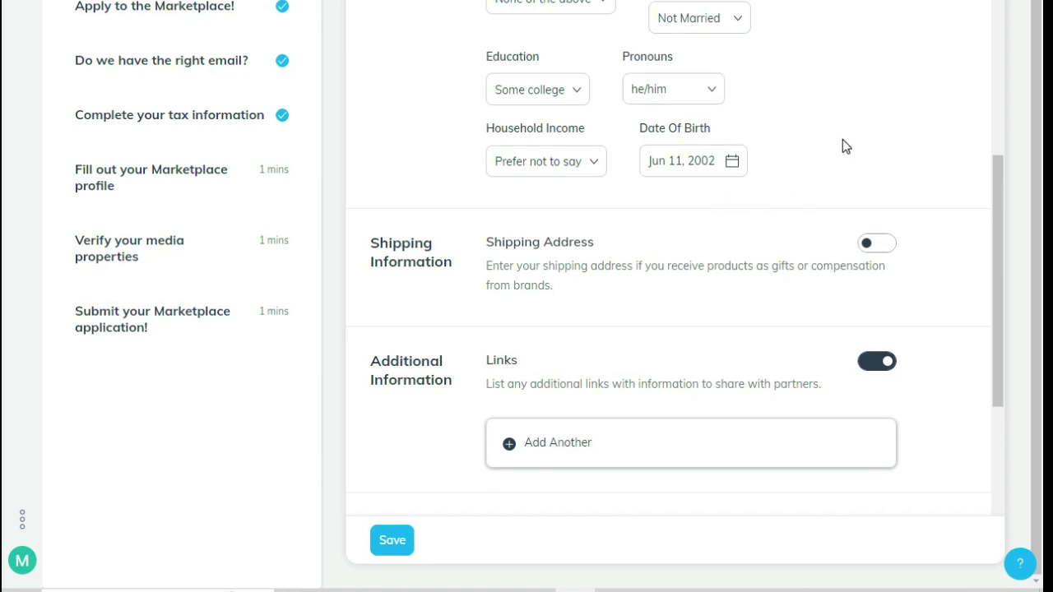
scroll(843, 139, down, 3)
scroll(843, 140, down, 1)
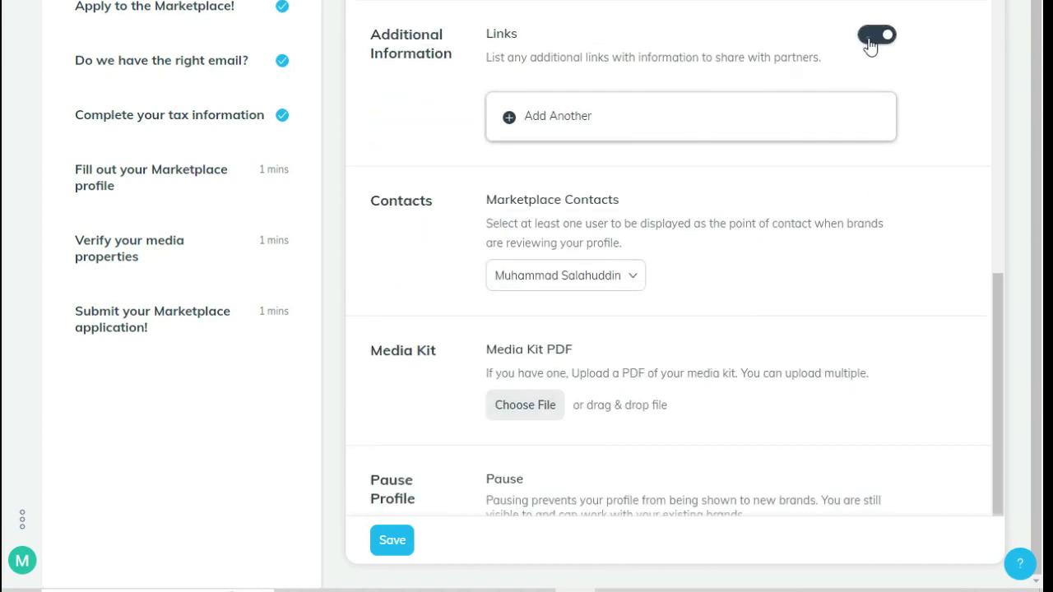
click(869, 47)
click(630, 207)
click(630, 206)
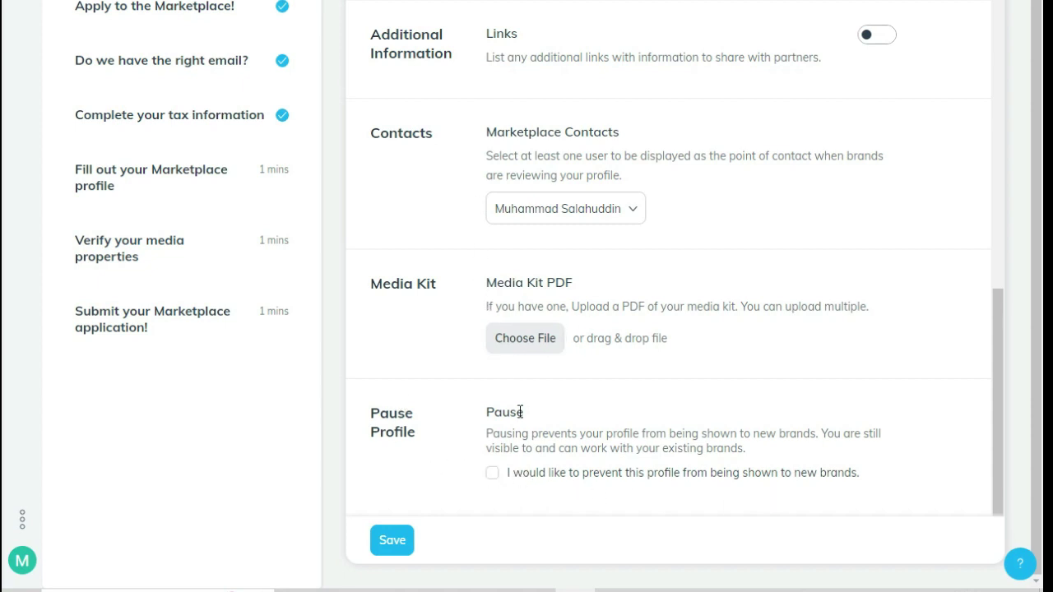
click(392, 540)
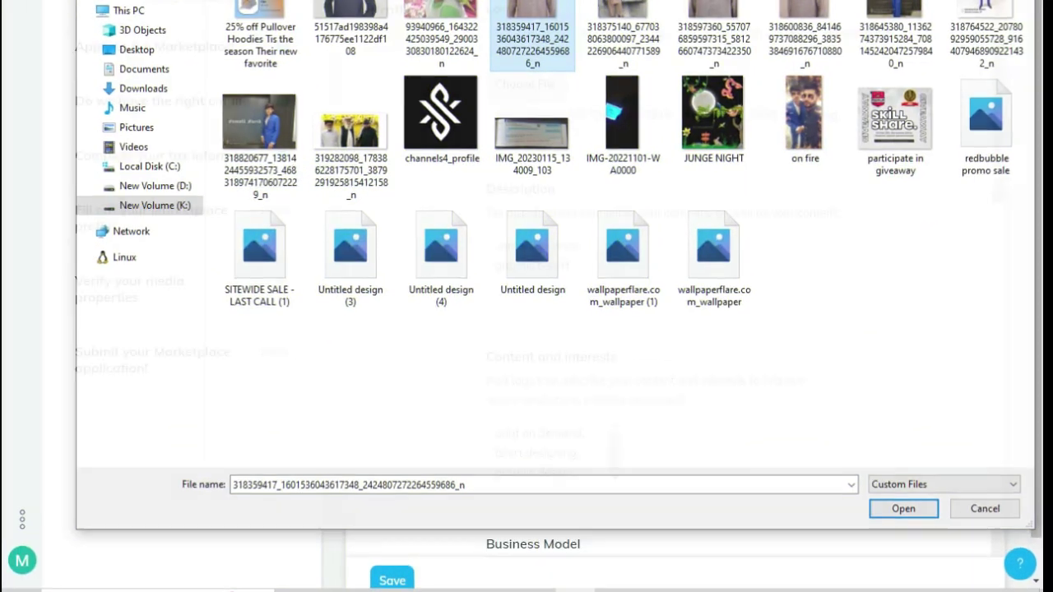
Confirm the chosen logo image file and save the Marketplace profile
key(Return)
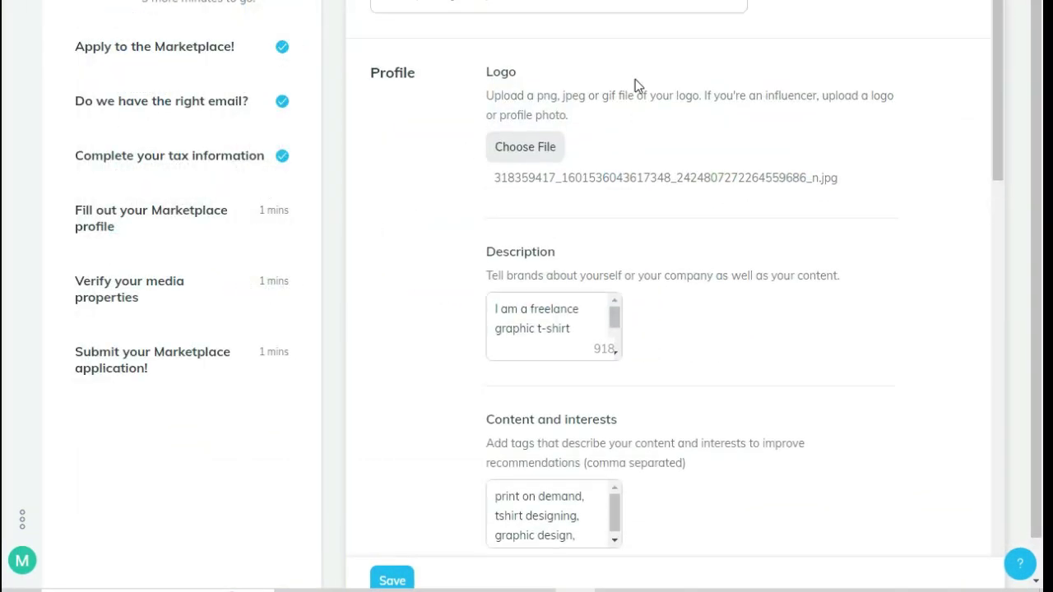
scroll(635, 79, down, 14)
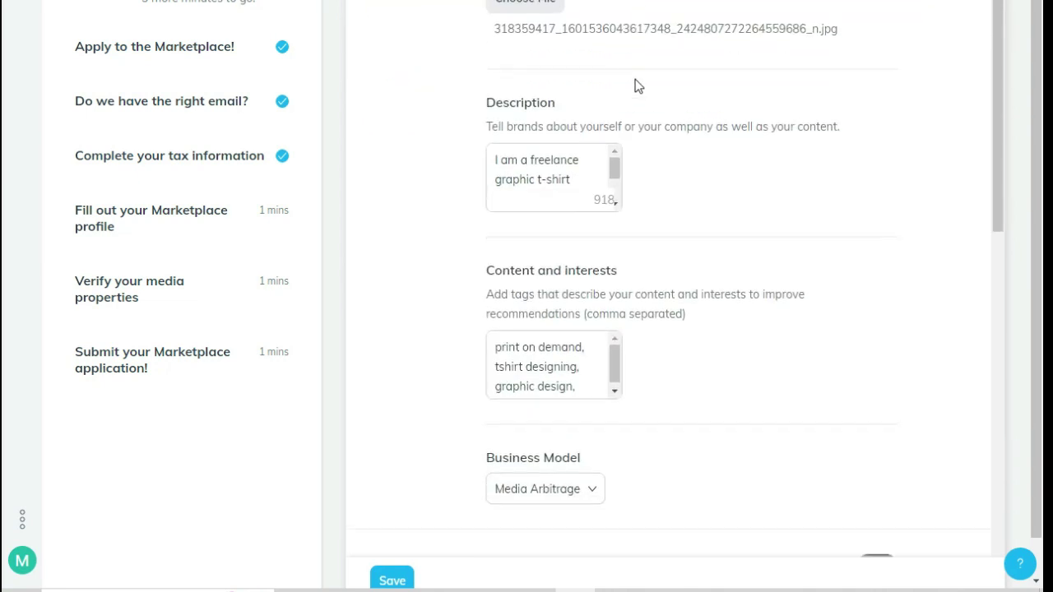
click(390, 579)
scroll(436, 501, down, 1)
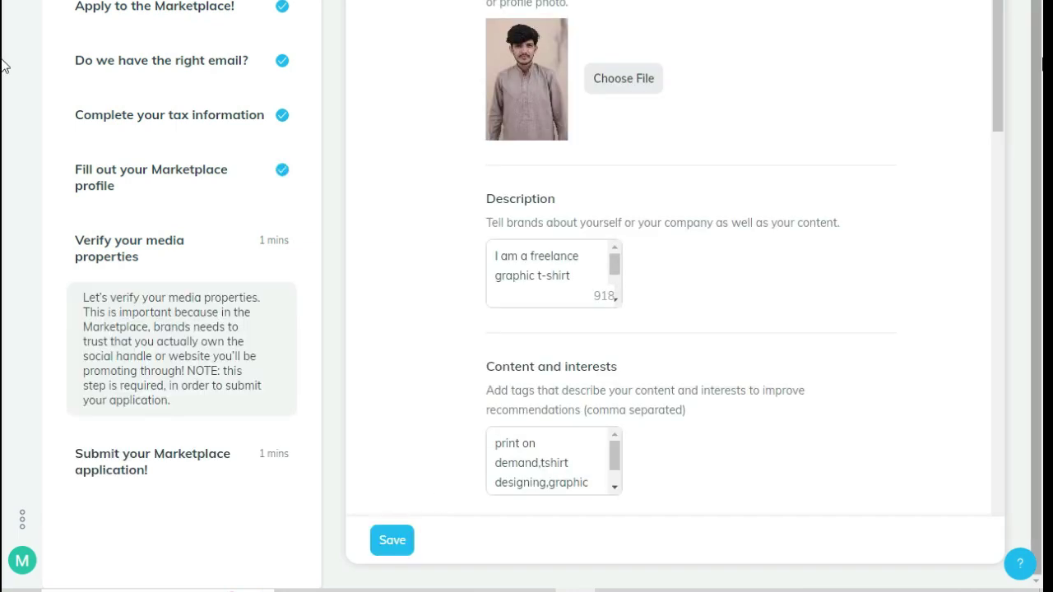
scroll(729, 191, down, 5)
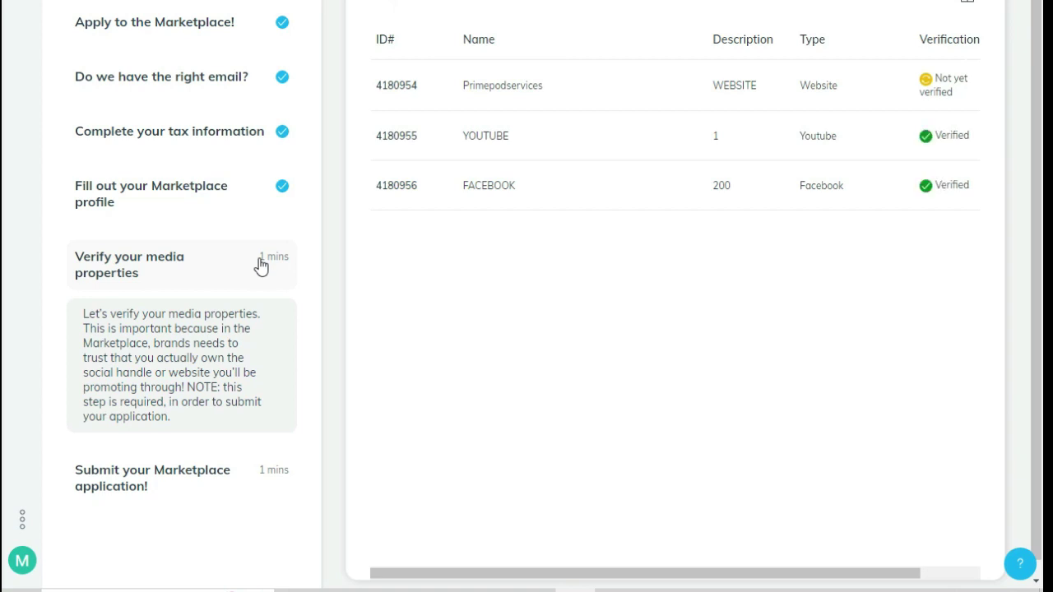
Verify the Primepodservices website by email address, ticking the confirmation checkbox
mouse_move(736, 105)
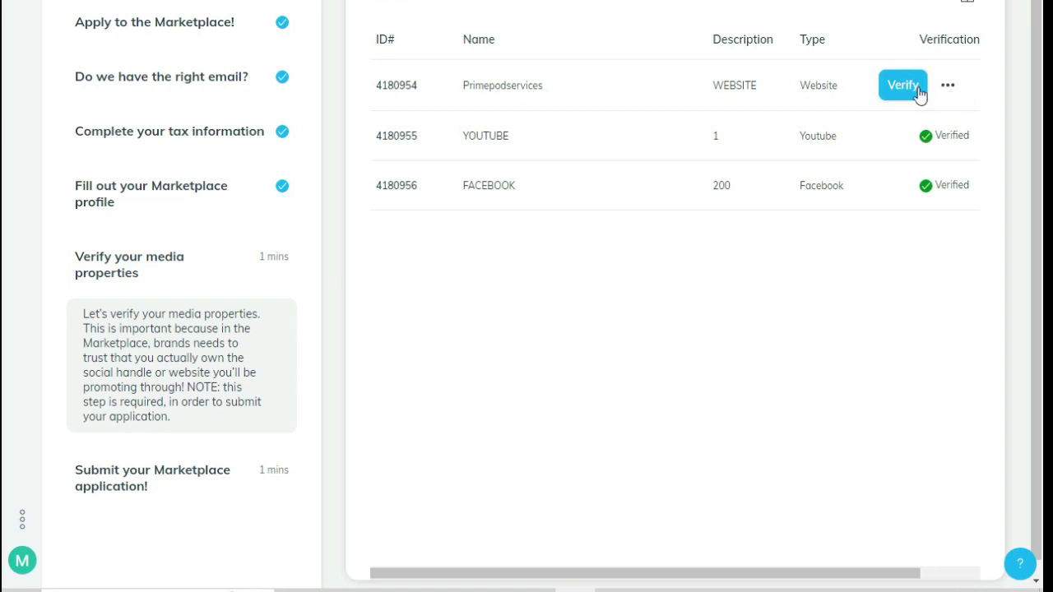
click(902, 86)
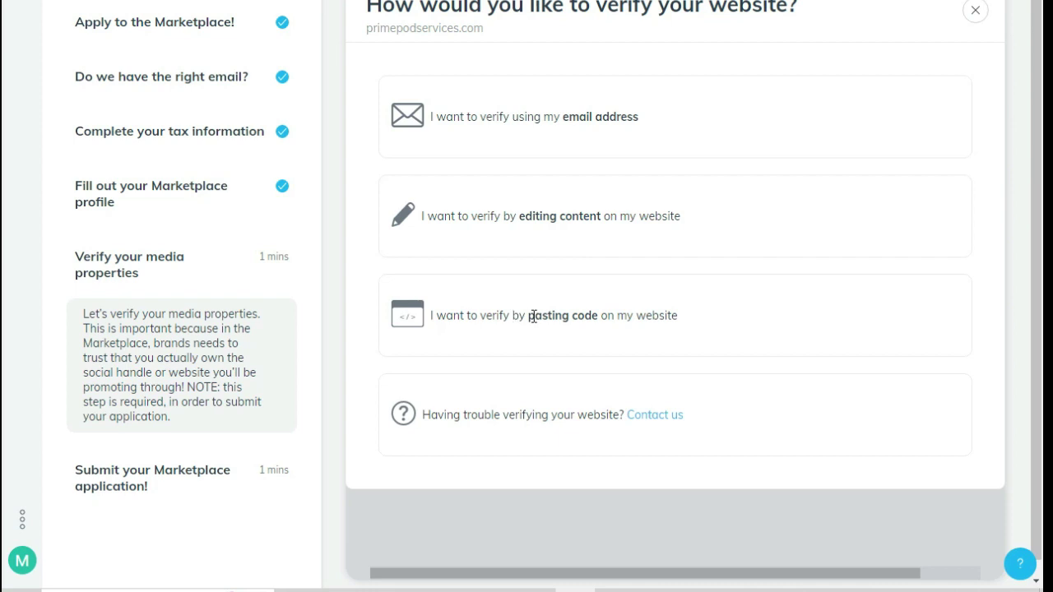
scroll(495, 417, up, 1)
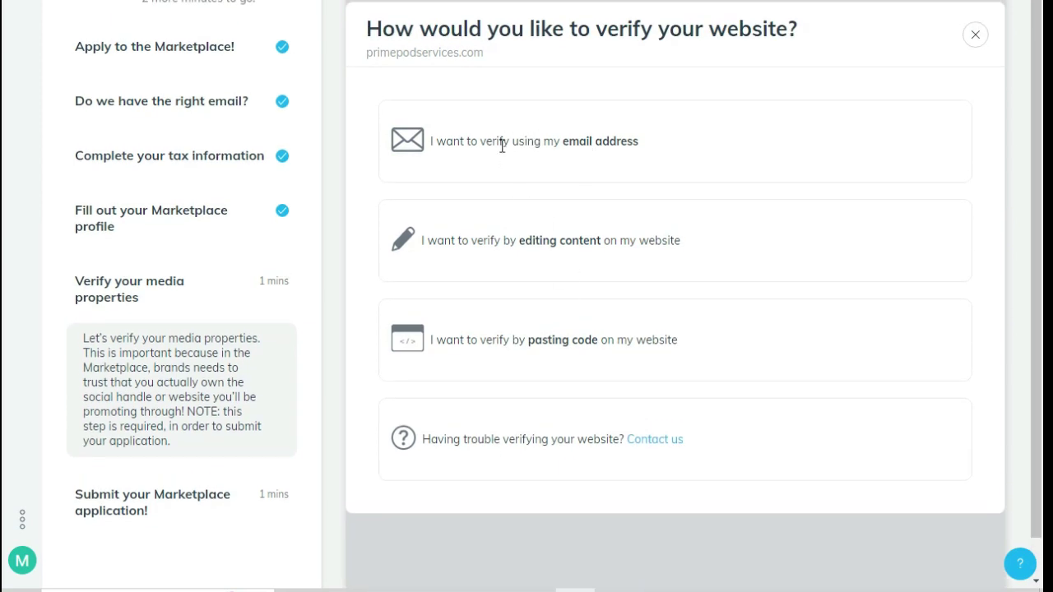
scroll(537, 188, down, 1)
scroll(536, 188, up, 1)
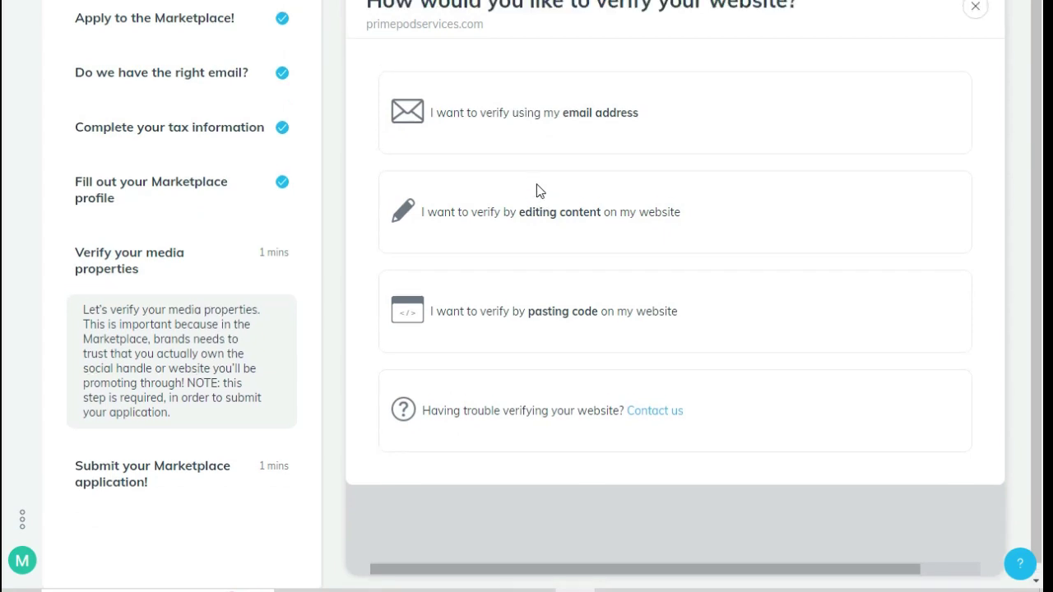
click(520, 158)
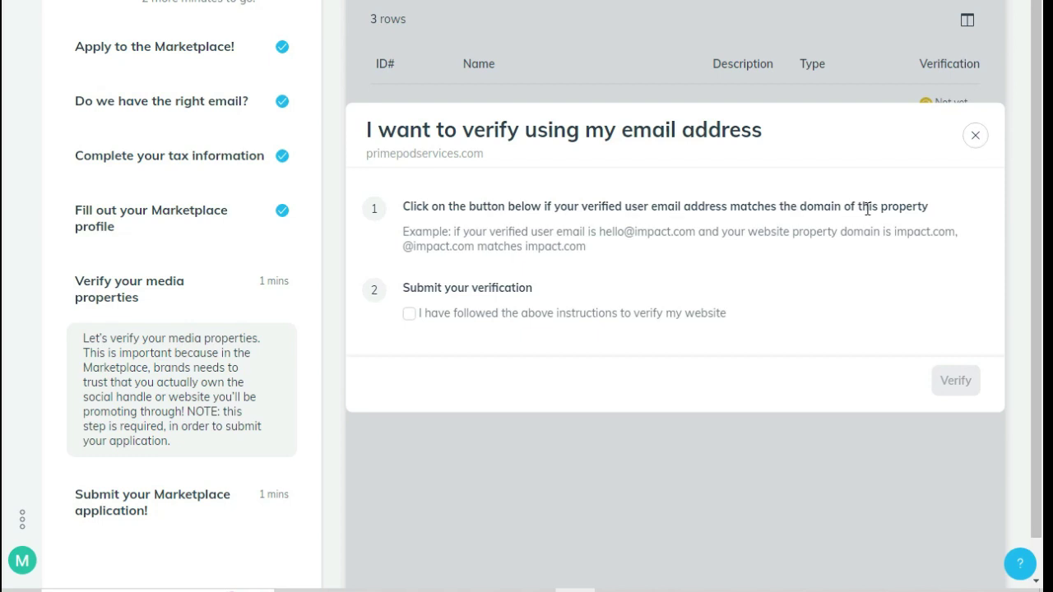
click(410, 316)
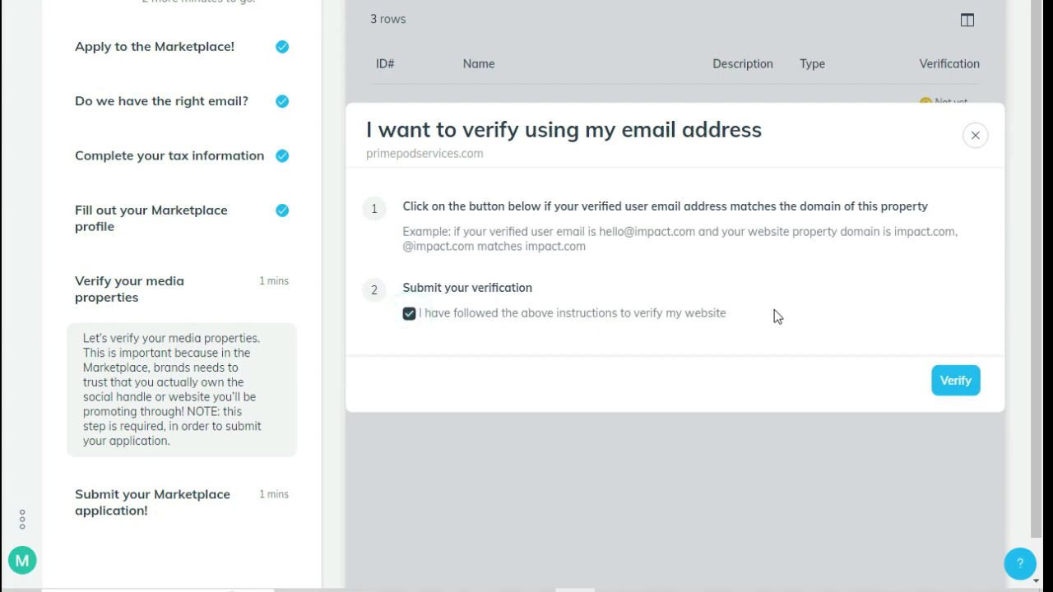
click(955, 381)
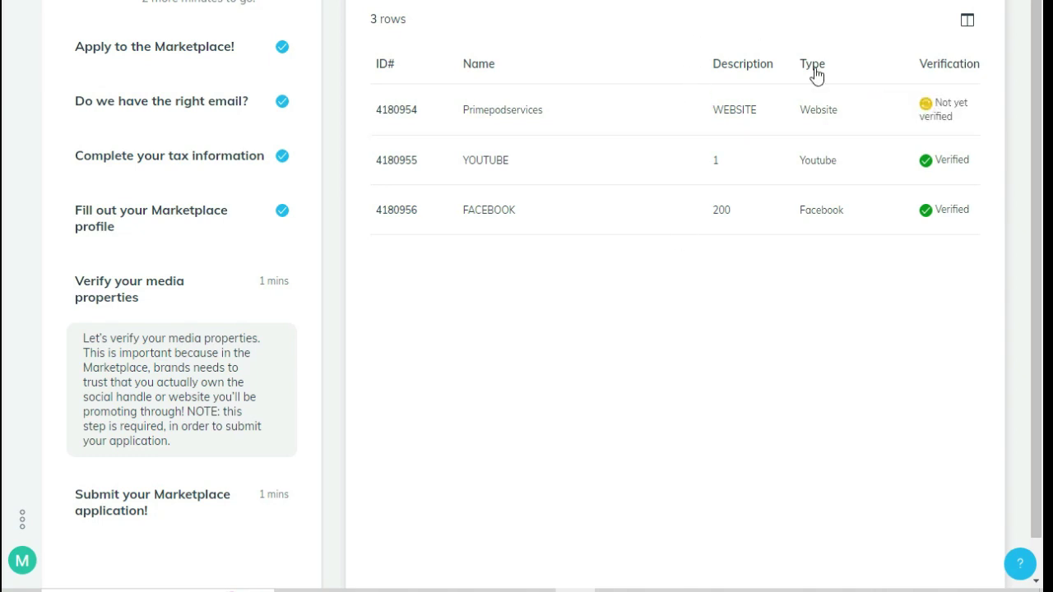
Open and dismiss the Primepodservices actions menu and its verification options
click(948, 109)
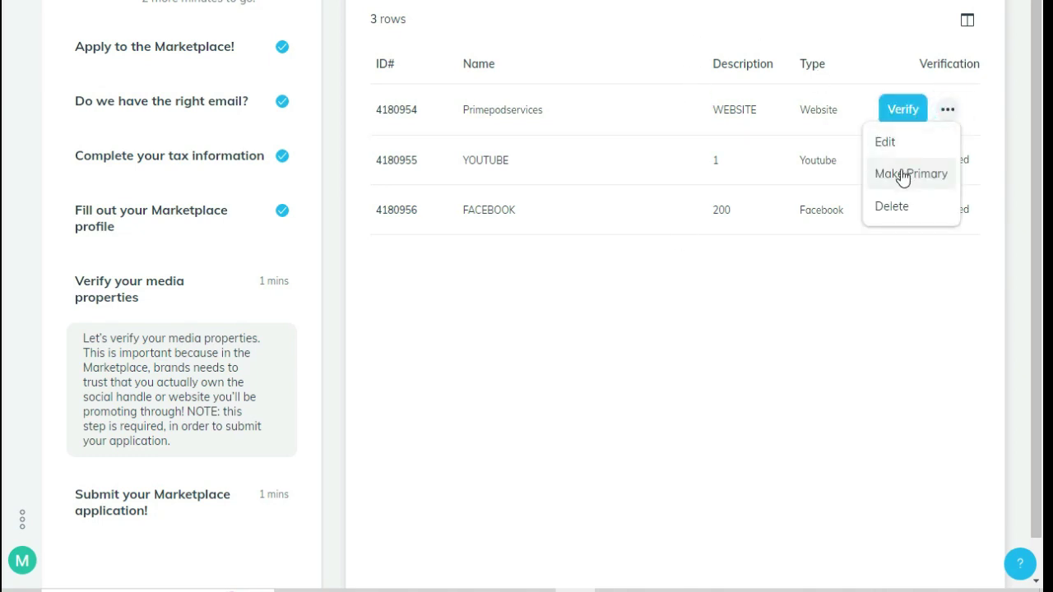
click(771, 285)
click(902, 117)
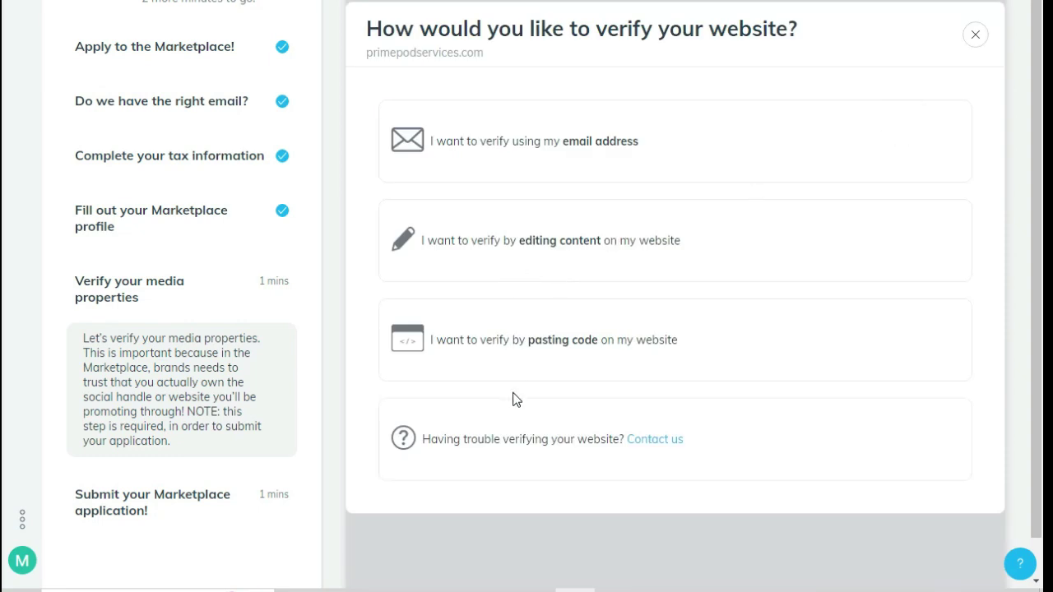
click(975, 34)
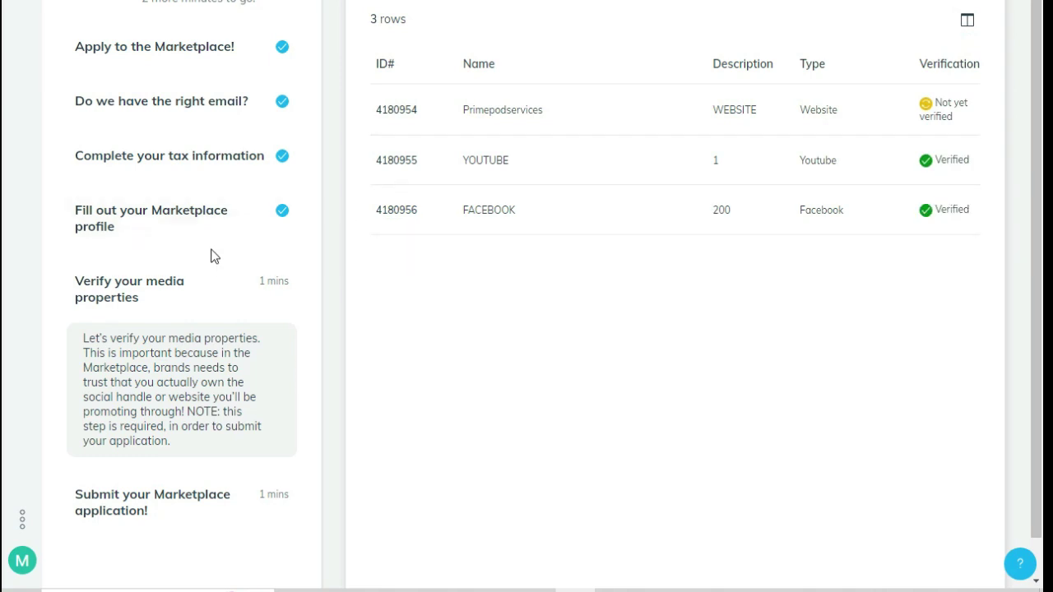
scroll(211, 256, down, 1)
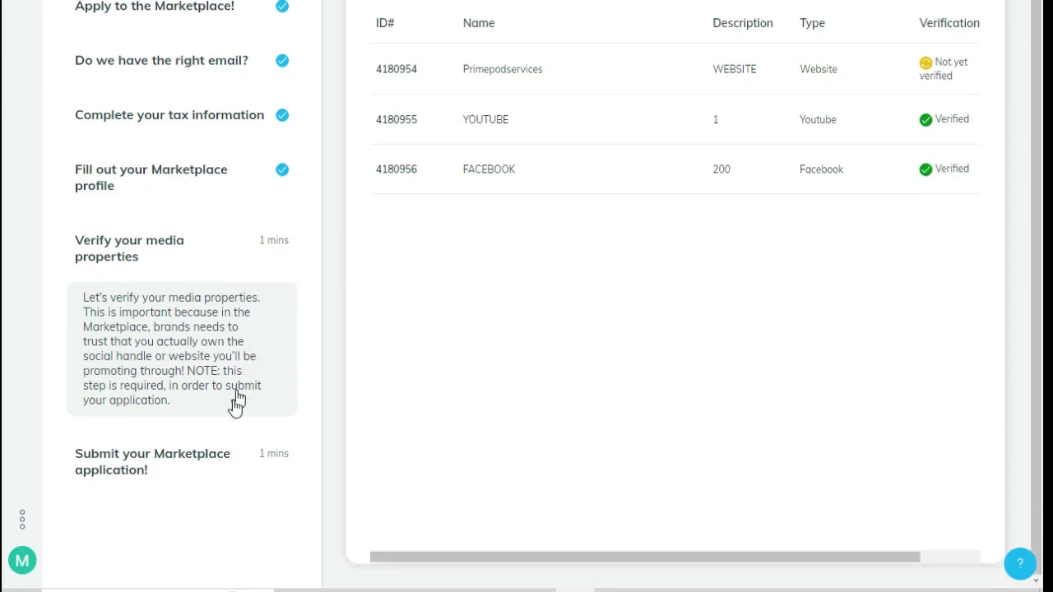
scroll(623, 282, up, 1)
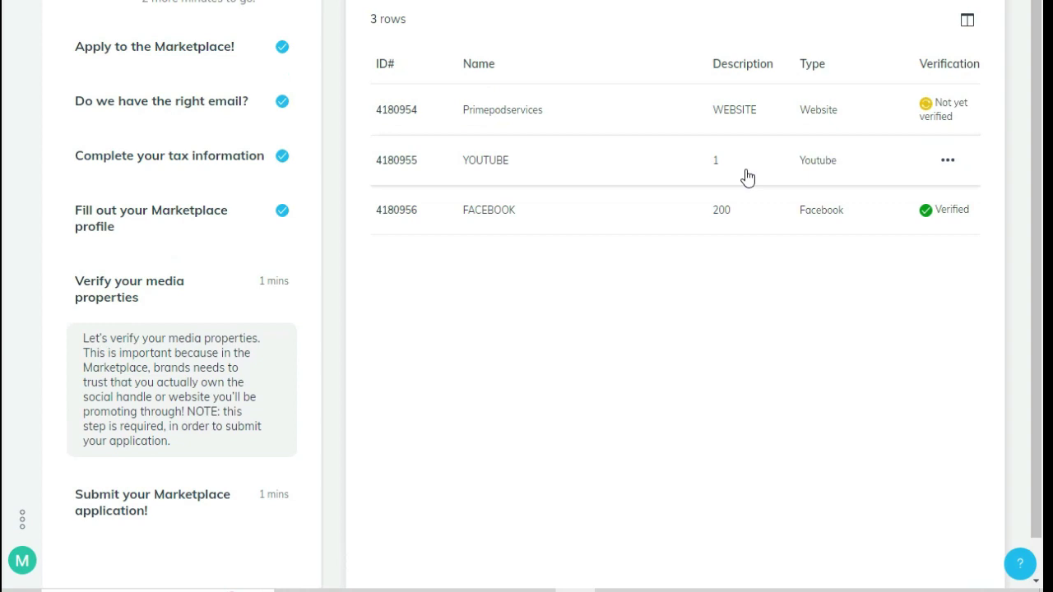
Resubmit email-address verification for Primepodservices and collapse the media properties step
mouse_move(942, 116)
click(905, 110)
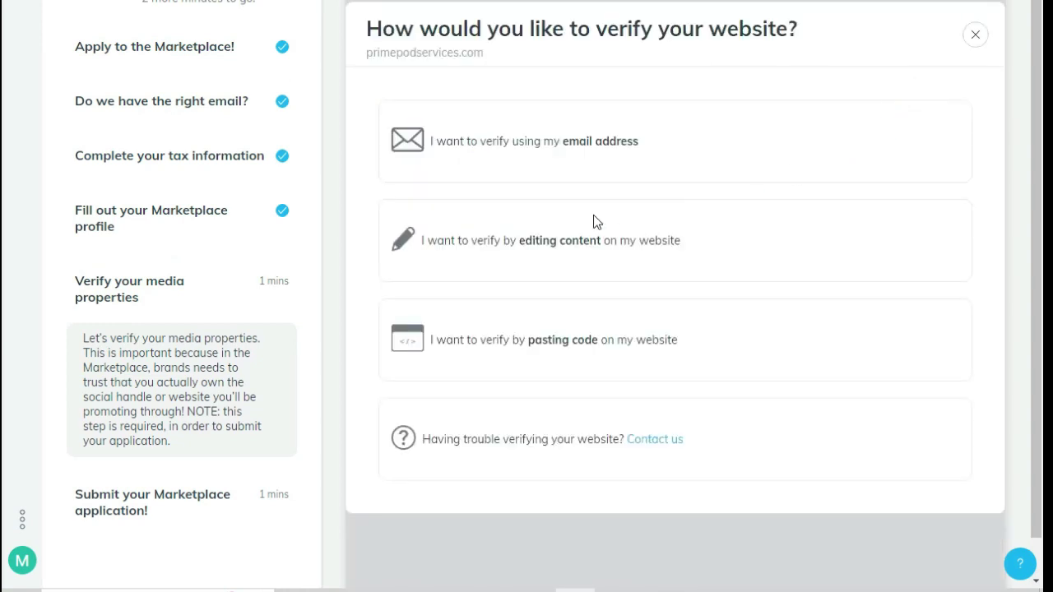
click(583, 141)
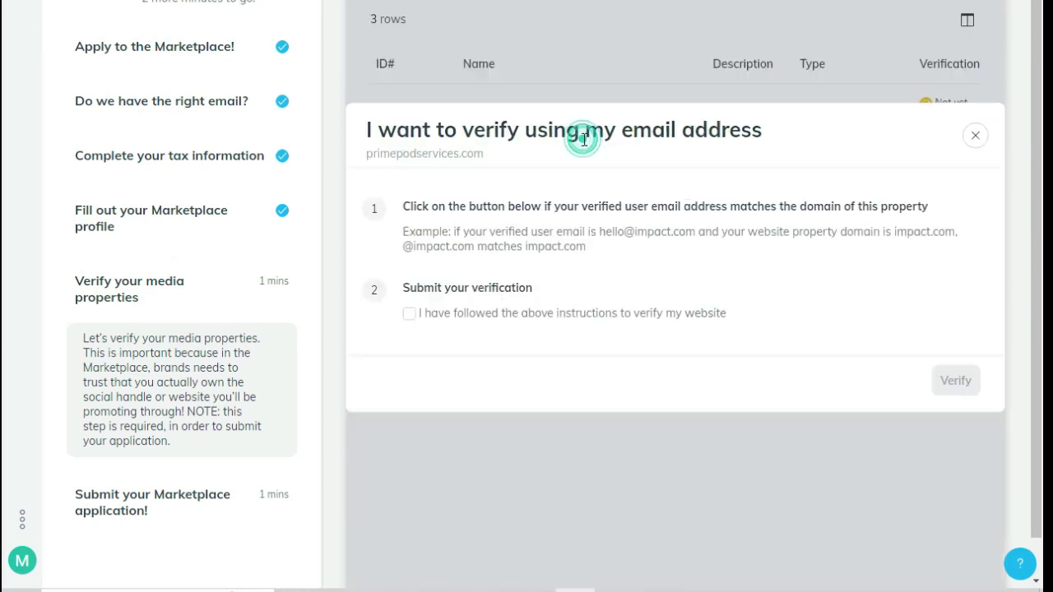
click(410, 313)
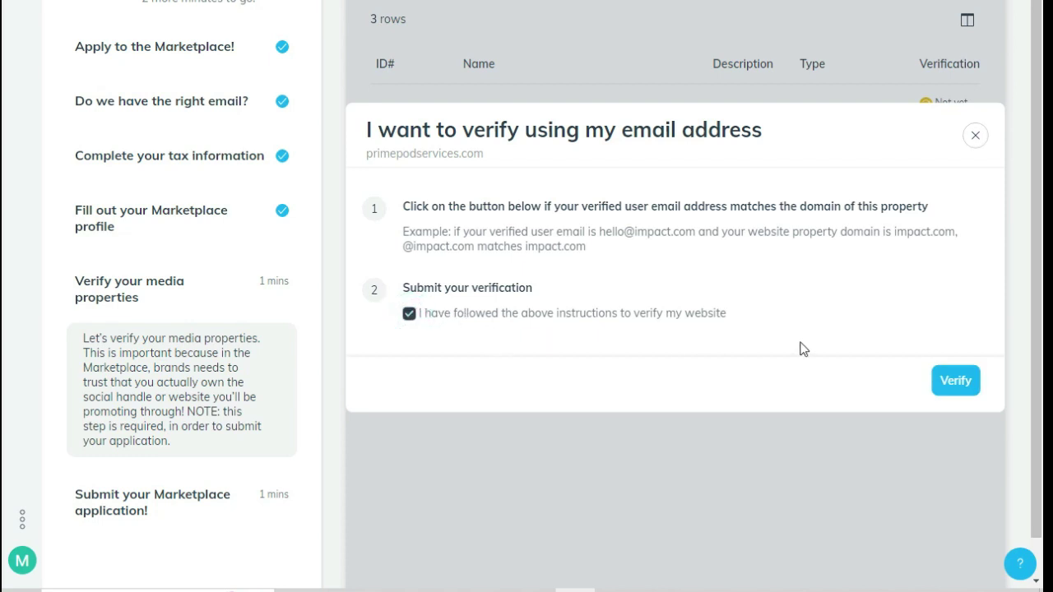
click(951, 387)
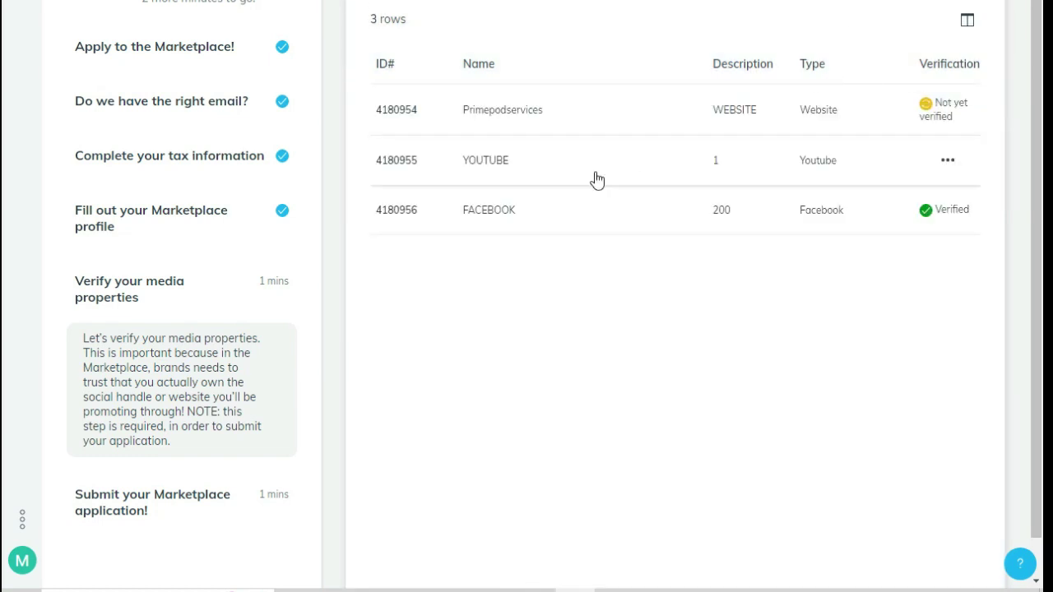
click(196, 318)
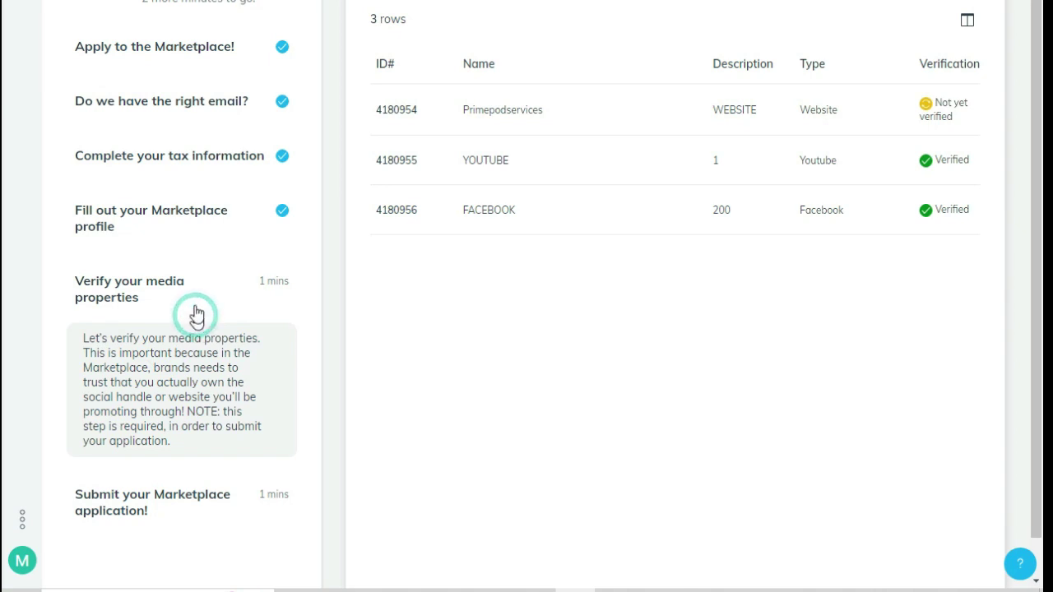
Expand the Submit your Marketplace application step and open its page
click(178, 354)
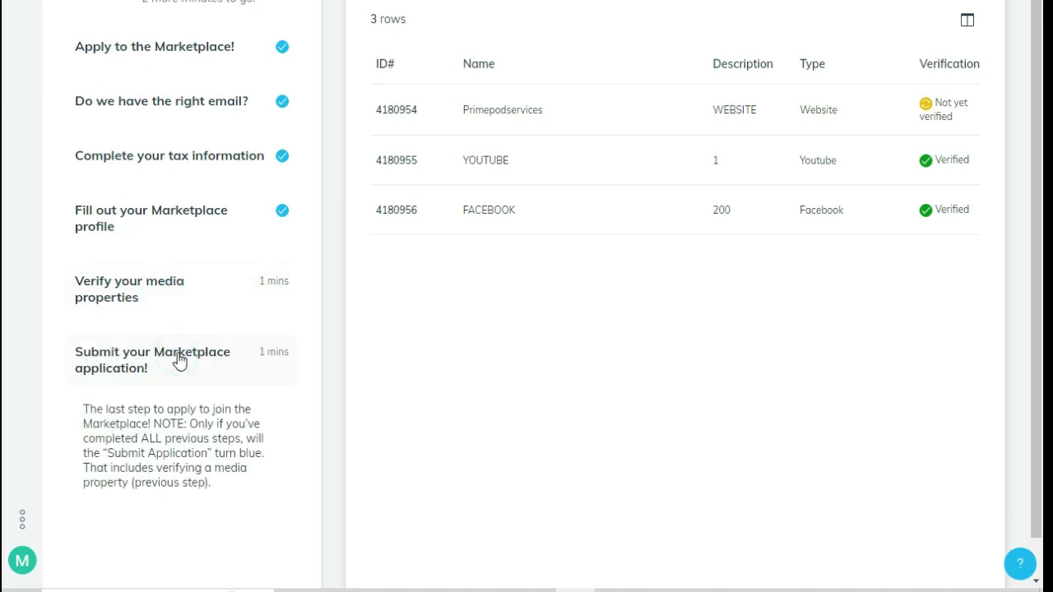
scroll(161, 427, down, 1)
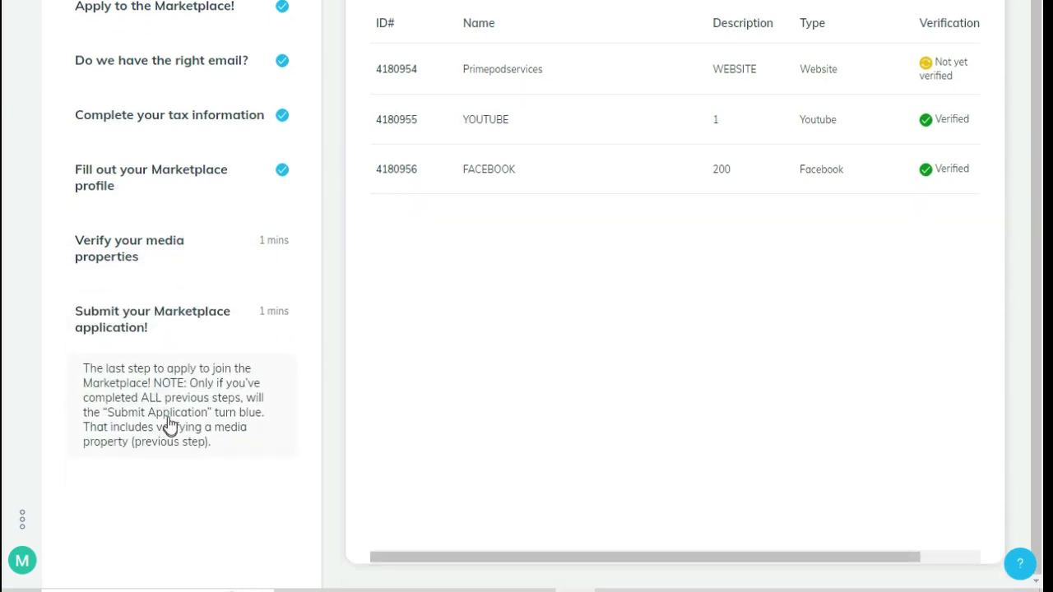
drag(643, 557, 872, 553)
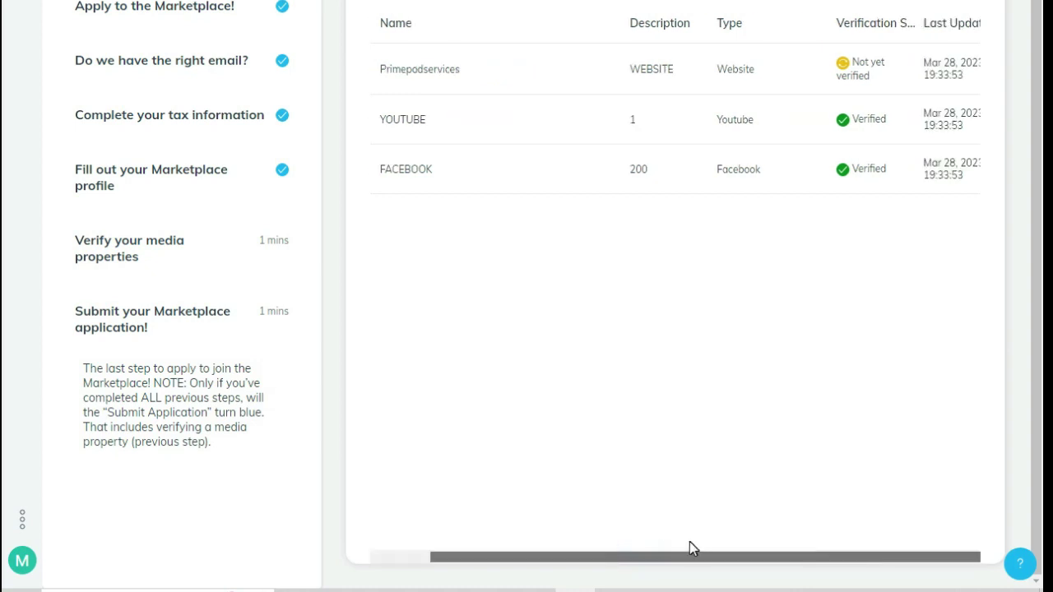
scroll(635, 524, left, 5)
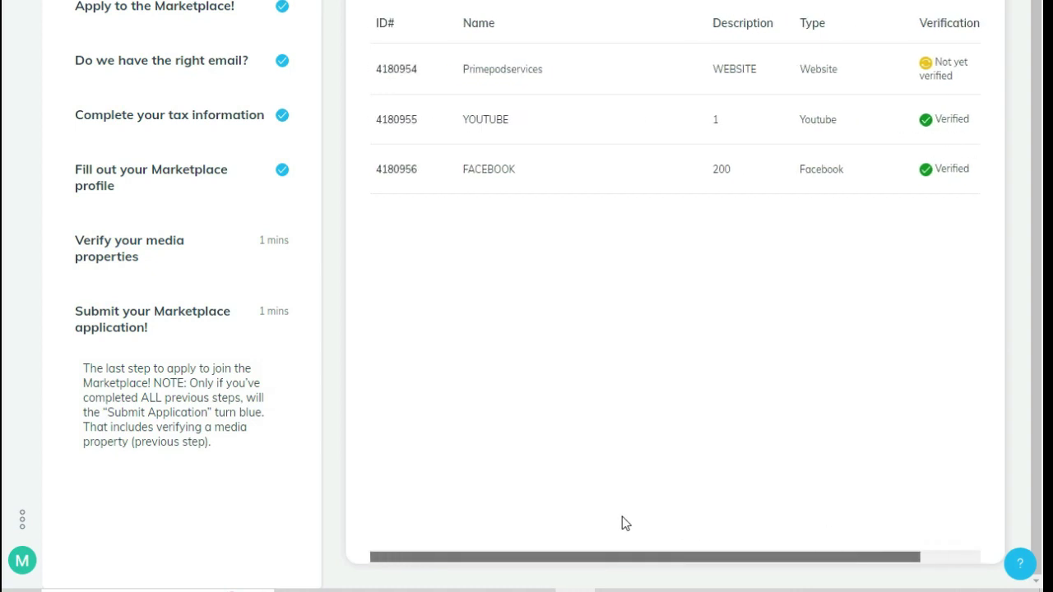
mouse_move(959, 84)
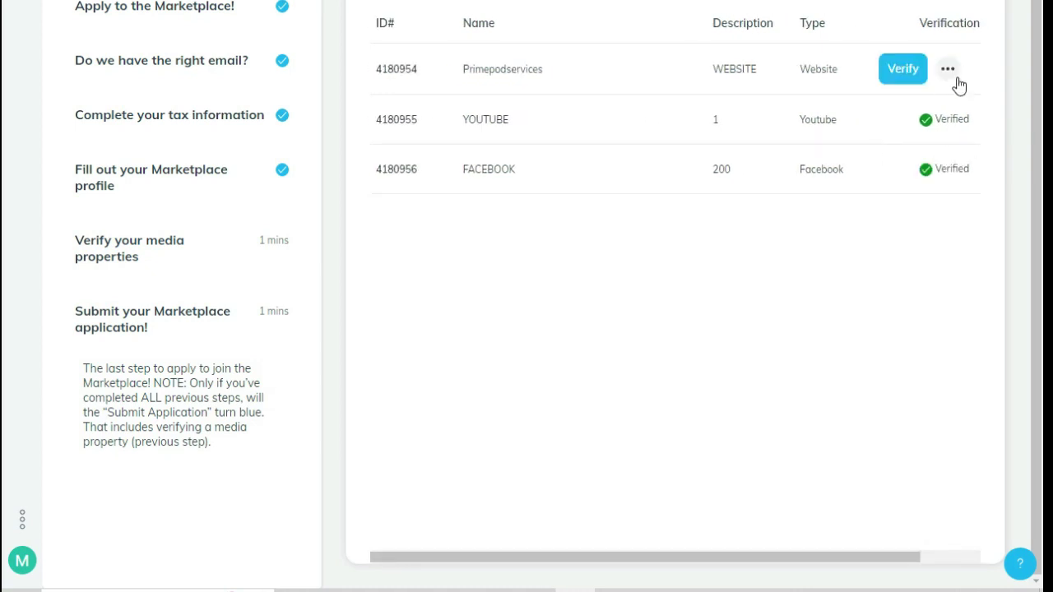
click(183, 417)
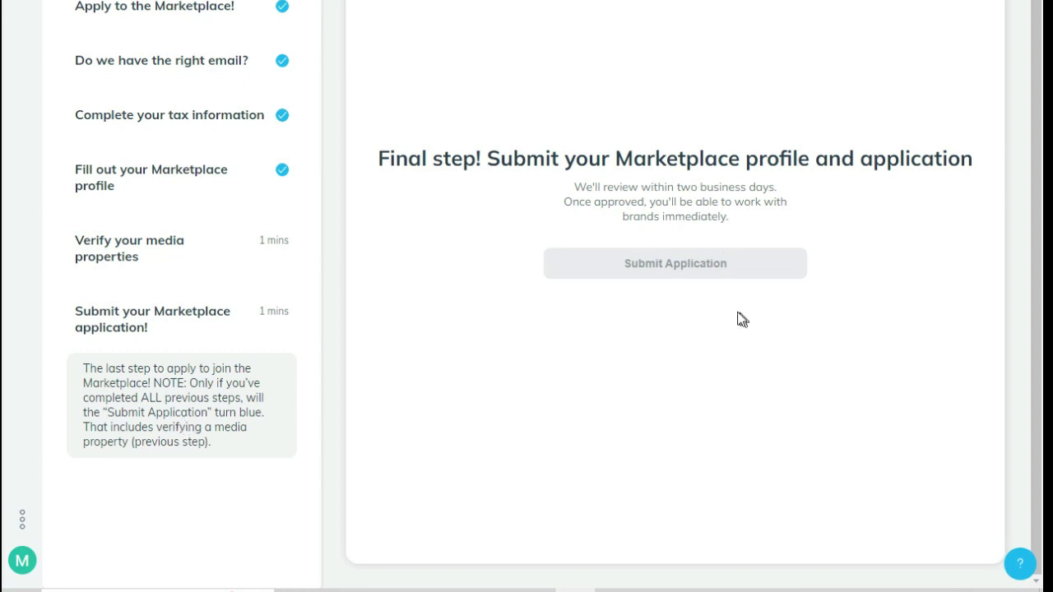
Expand the media properties step description and load the media properties list
click(223, 328)
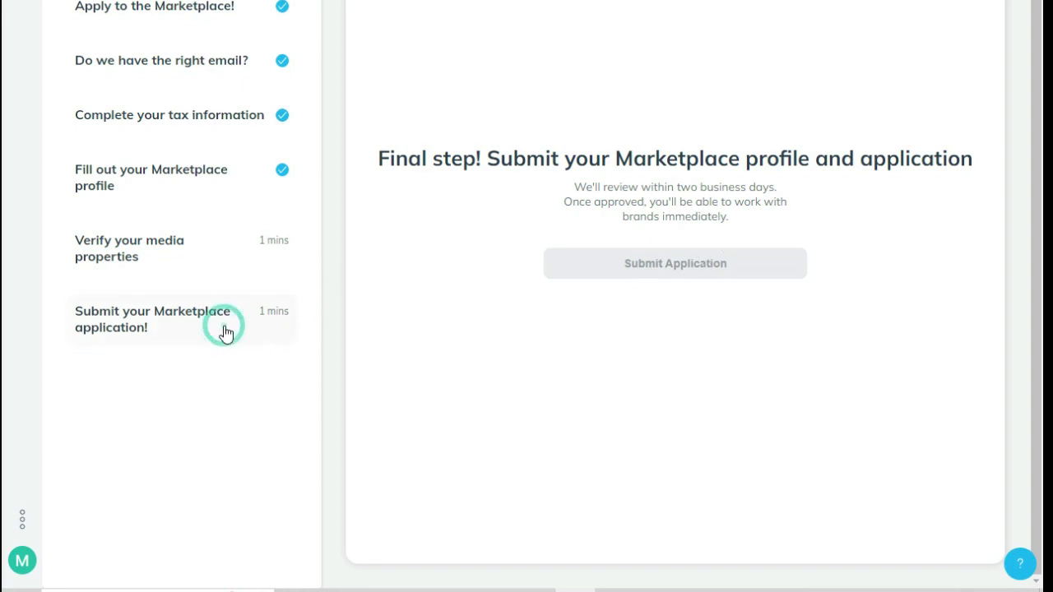
click(206, 258)
click(199, 255)
click(203, 258)
click(200, 259)
click(160, 255)
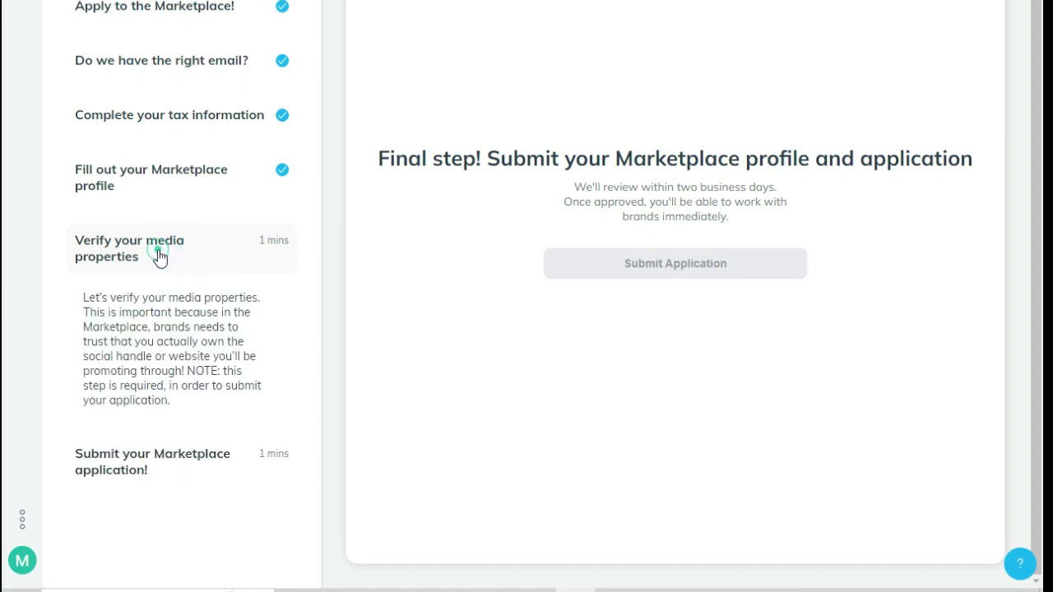
click(159, 258)
click(159, 258)
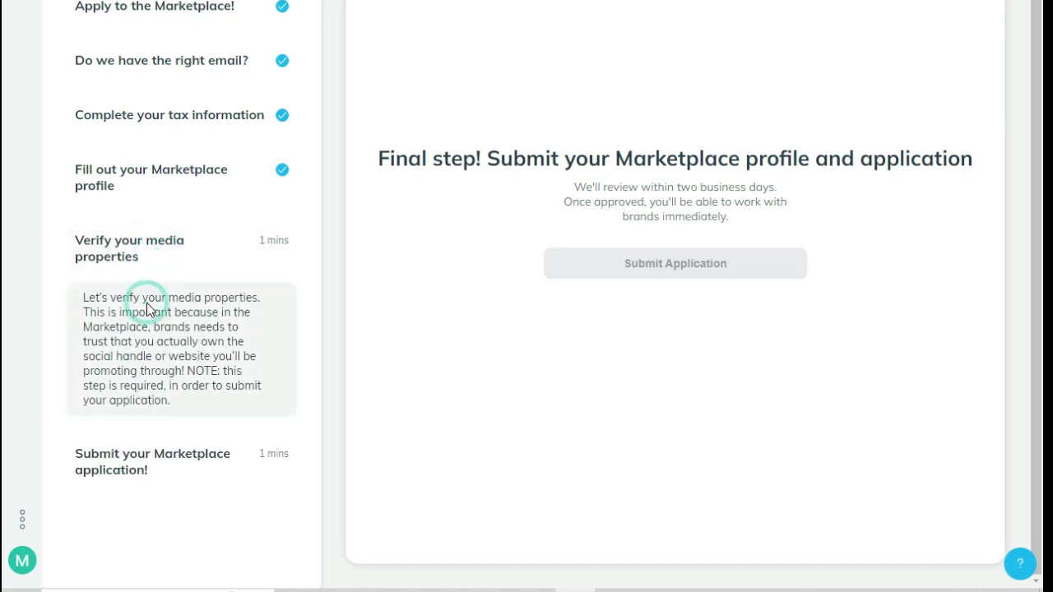
click(165, 461)
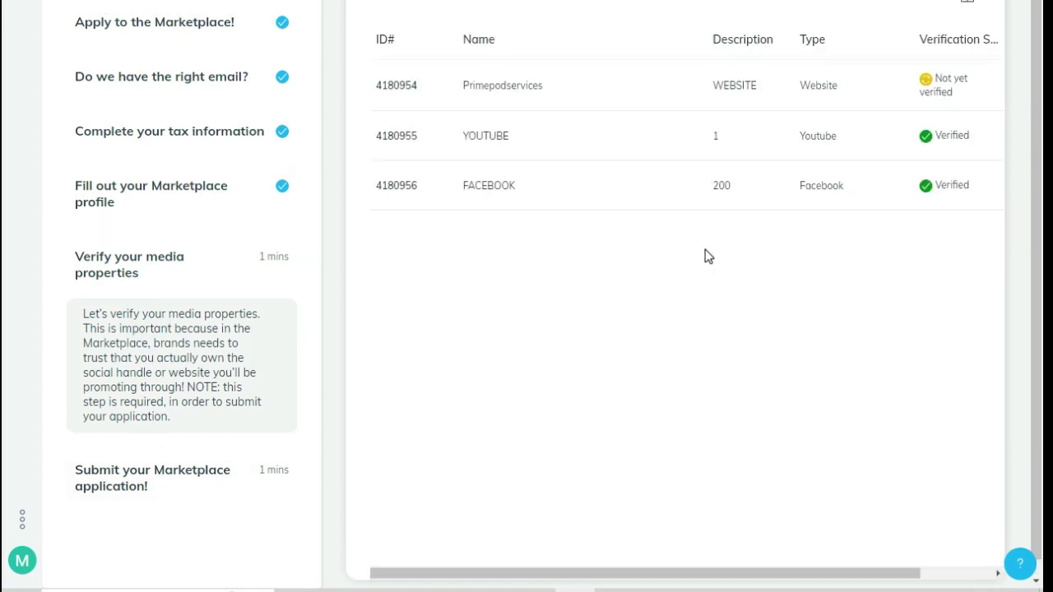
Delete the unverified Primepodservices property and confirm with OK
click(944, 87)
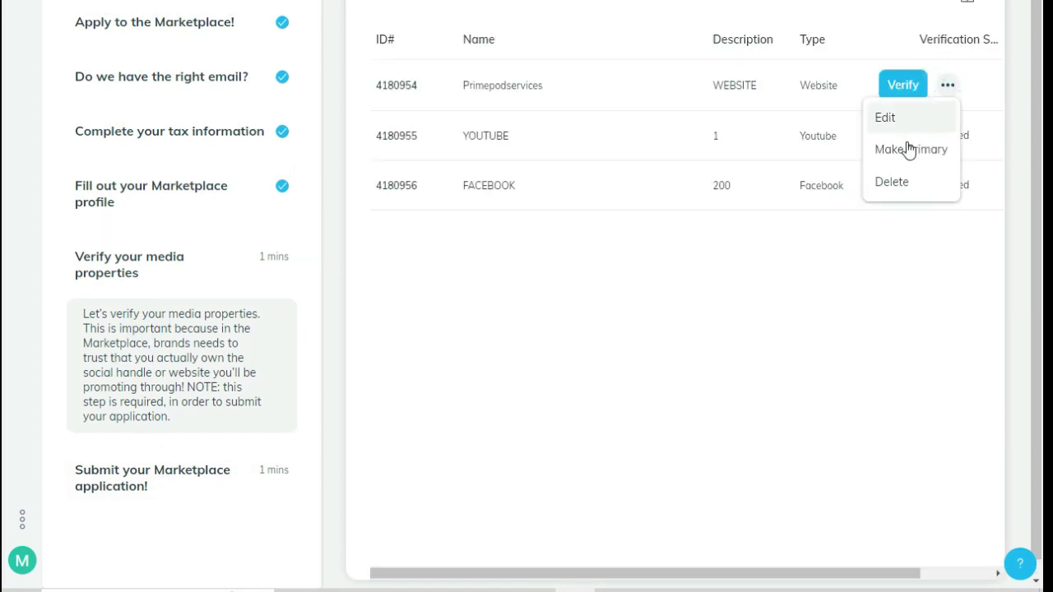
click(903, 180)
click(651, 256)
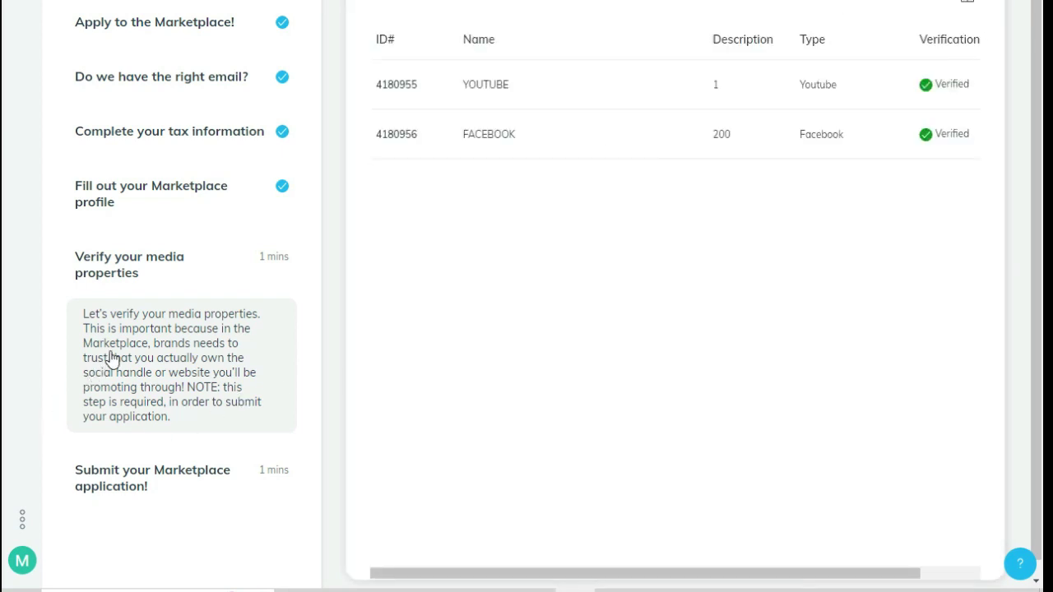
Submit the Marketplace application from the final submission step
scroll(124, 349, down, 1)
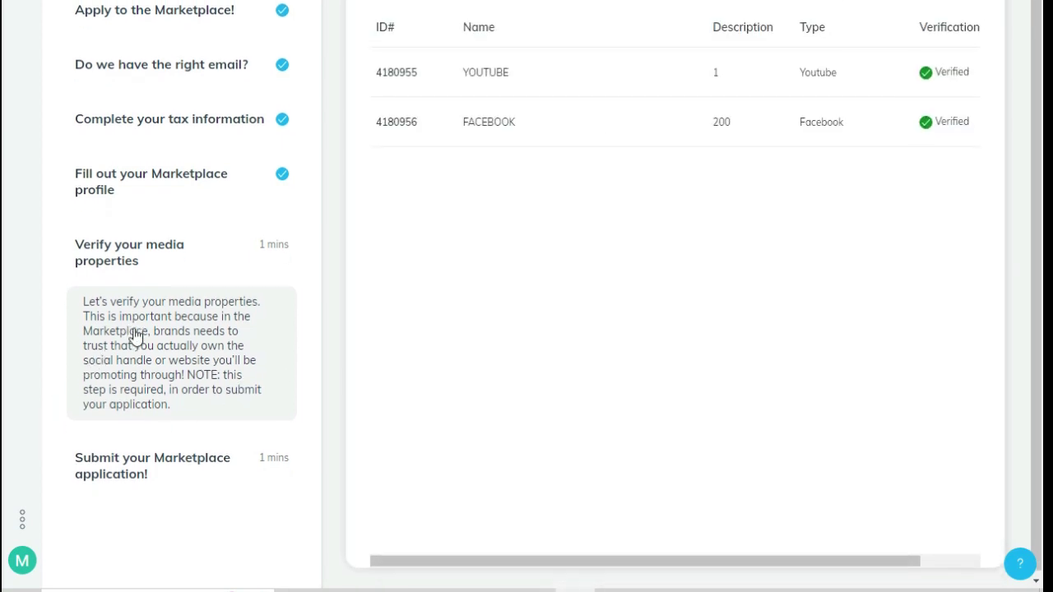
click(144, 476)
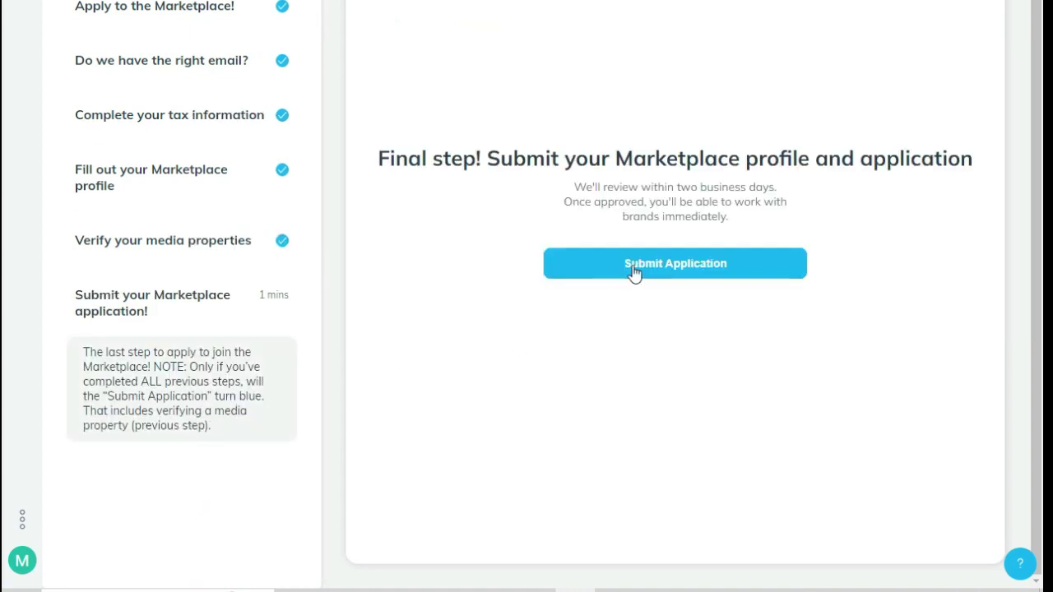
click(633, 272)
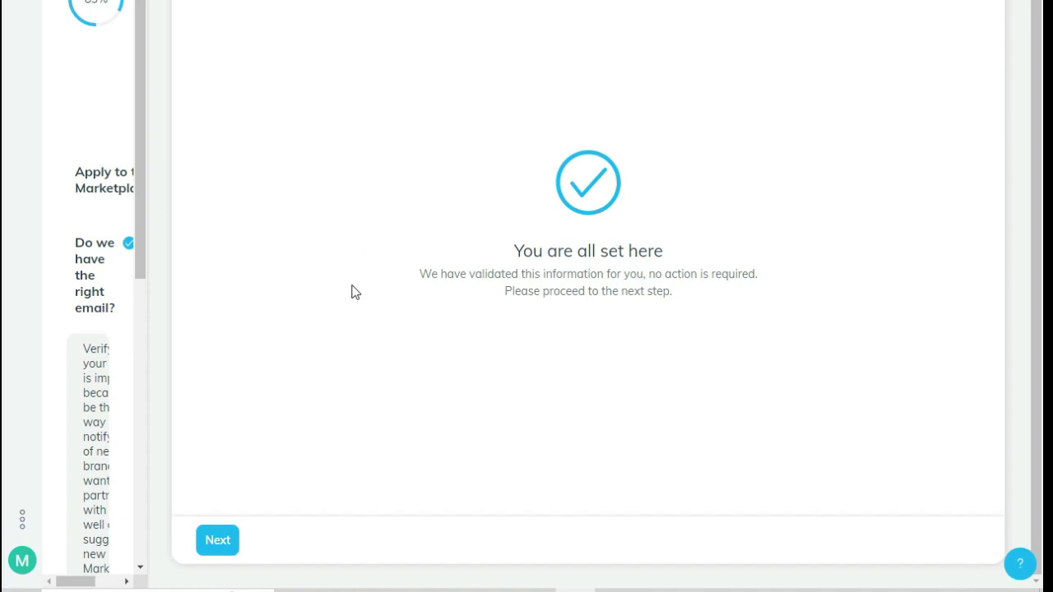
Advance to the Submit step and click Submit Application again
click(231, 539)
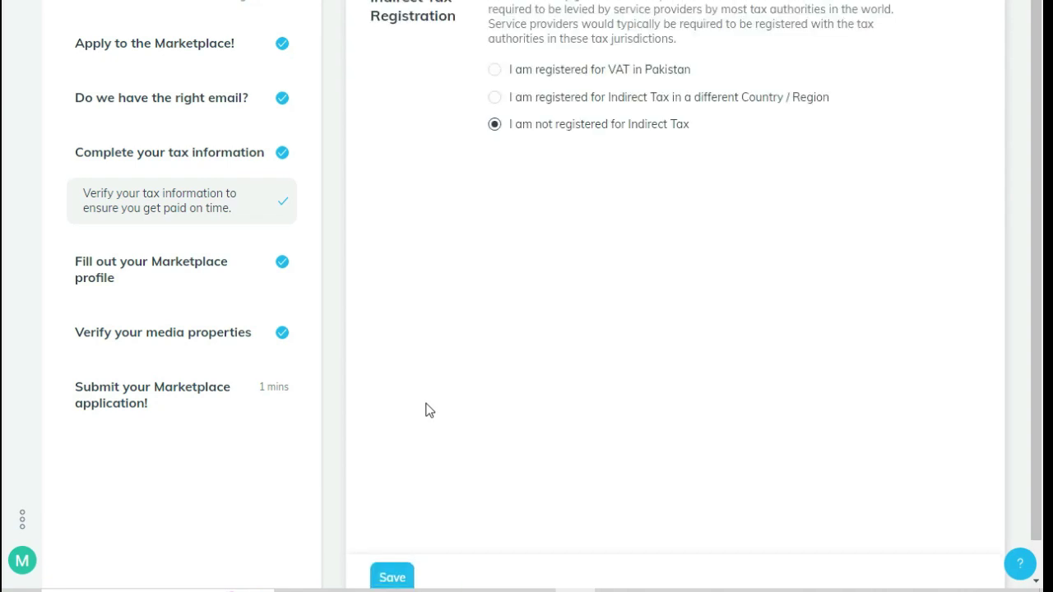
scroll(427, 409, down, 1)
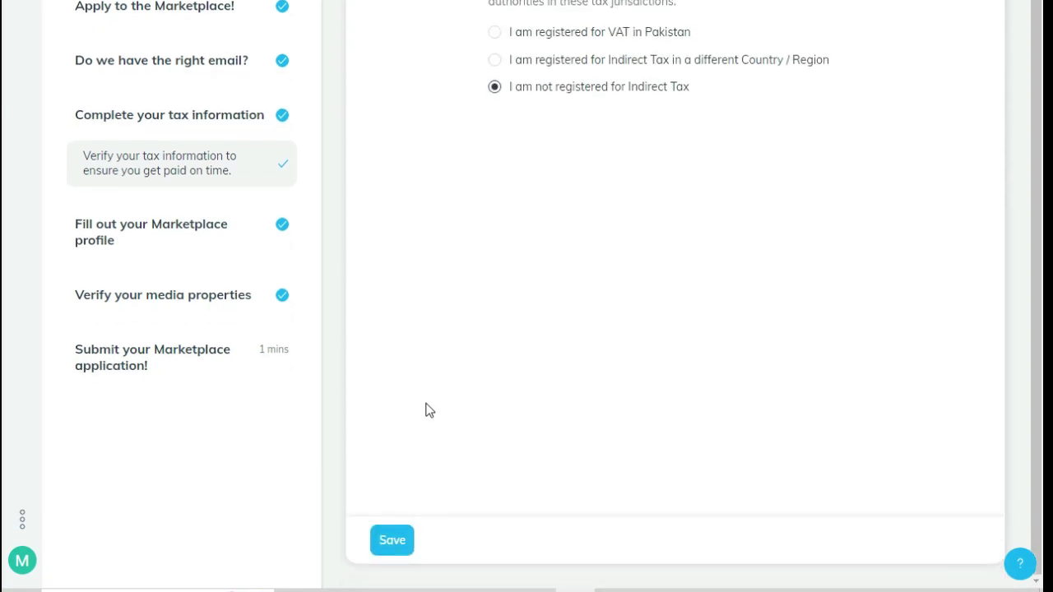
click(175, 364)
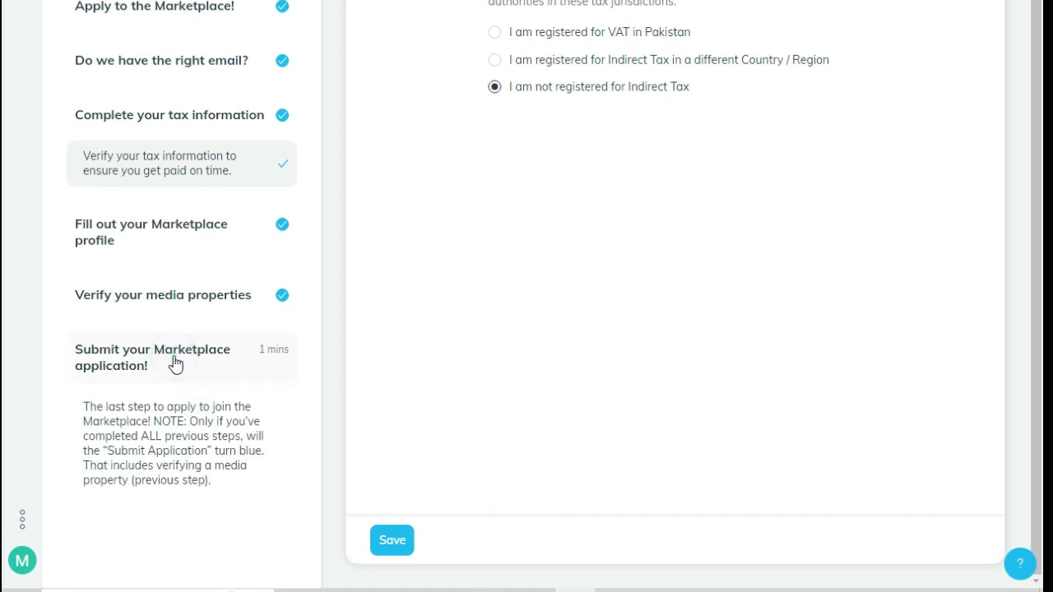
click(696, 273)
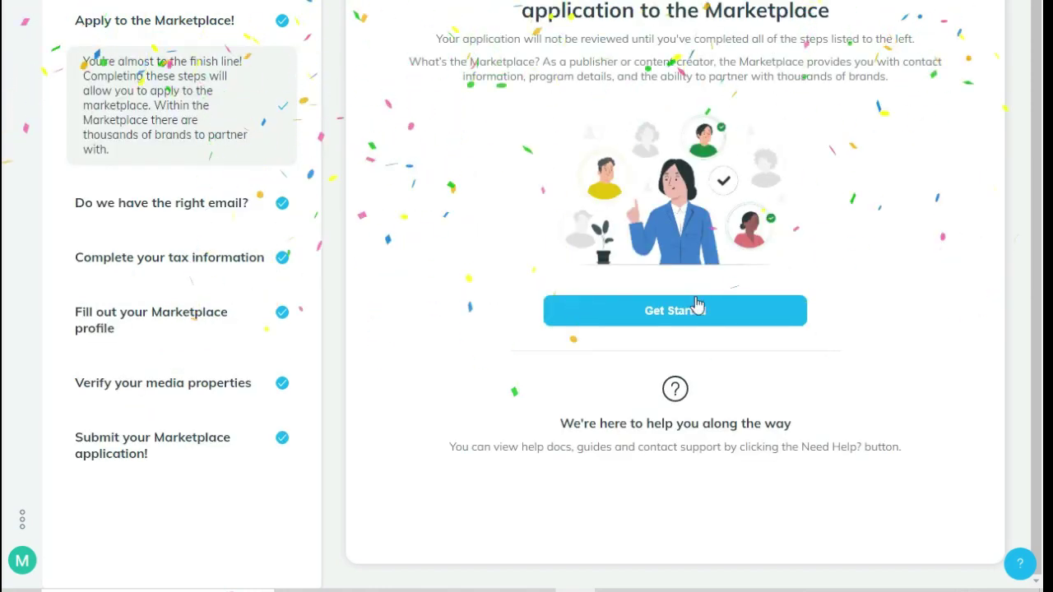
Dismiss the browser context menu and open the M avatar's account profile menu
right_click(47, 484)
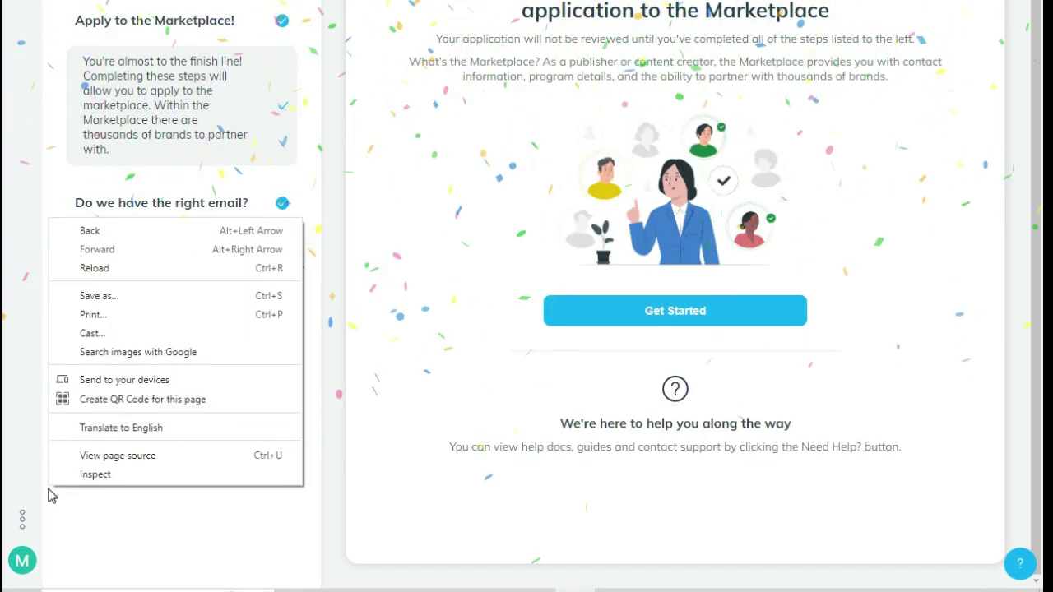
click(366, 157)
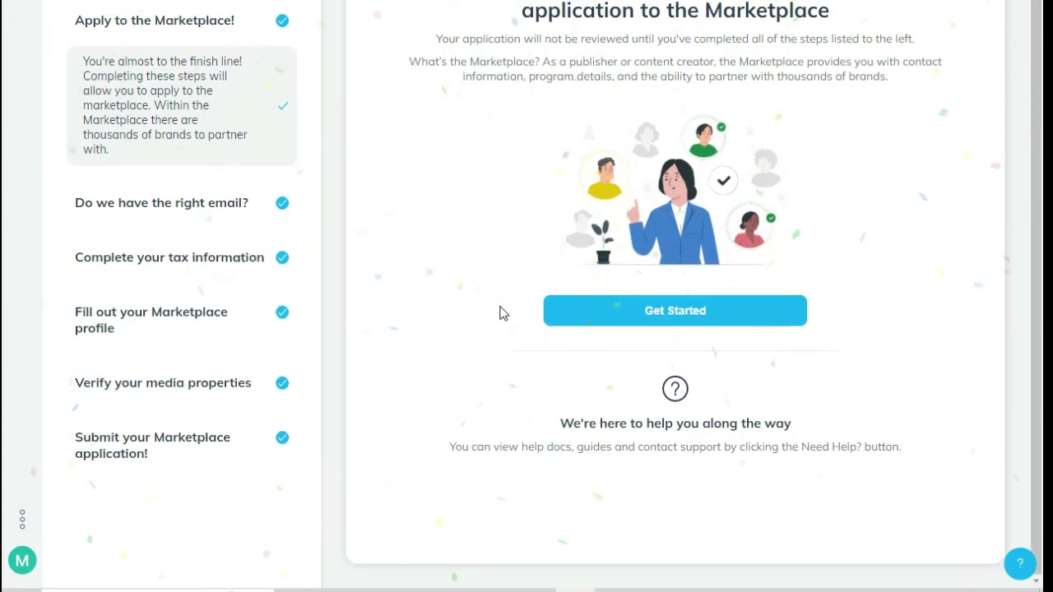
click(19, 560)
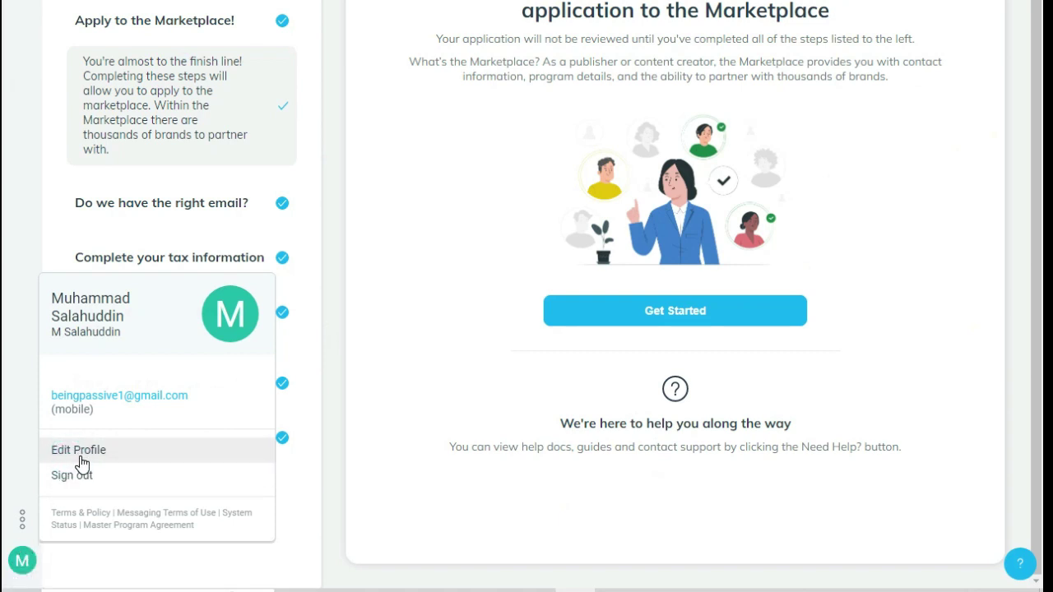
Open Edit Profile and answer Yes to the email Opt-in Policy
click(81, 451)
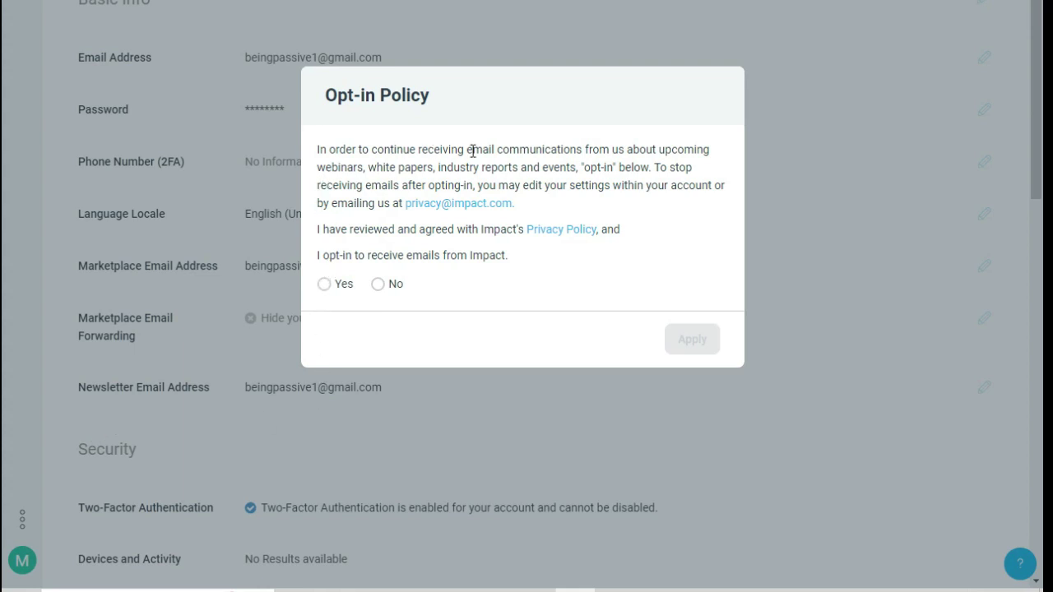
click(328, 286)
click(695, 337)
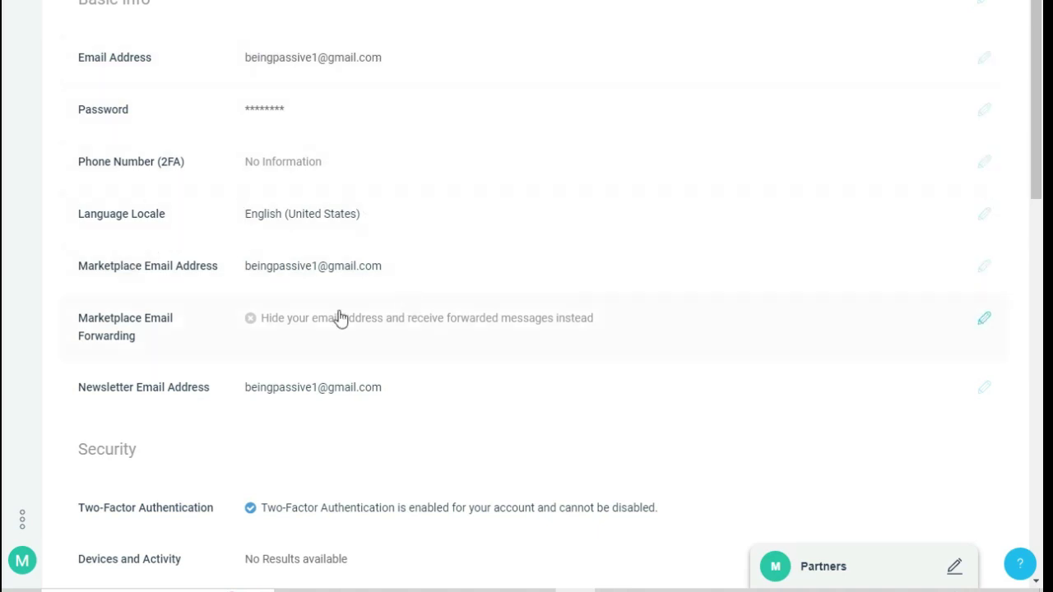
Scroll through the account settings, then open and close the three-dot menu
scroll(629, 436, down, 4)
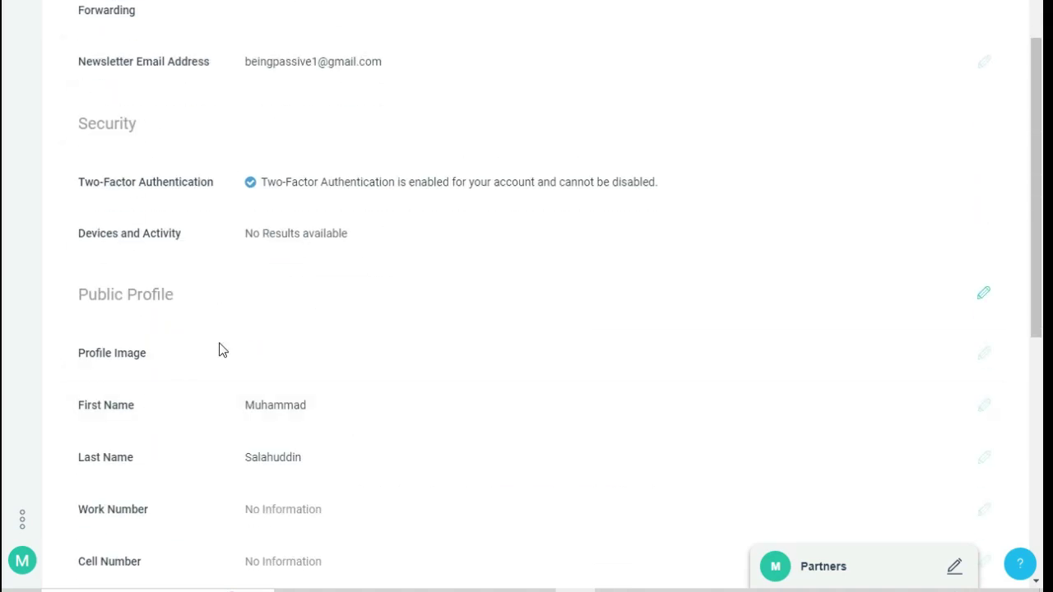
scroll(288, 483, down, 3)
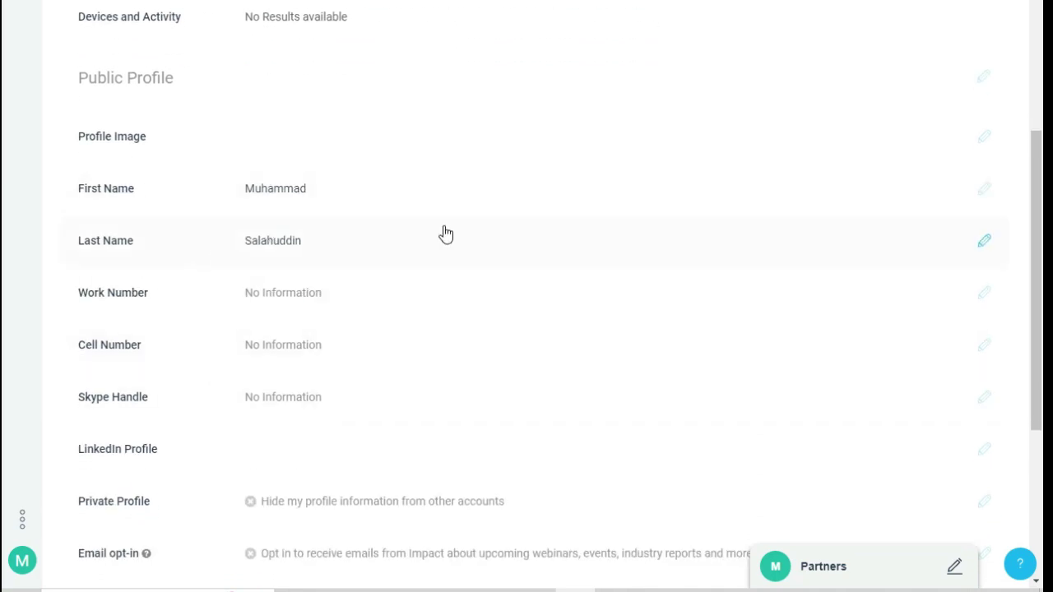
scroll(391, 392, down, 4)
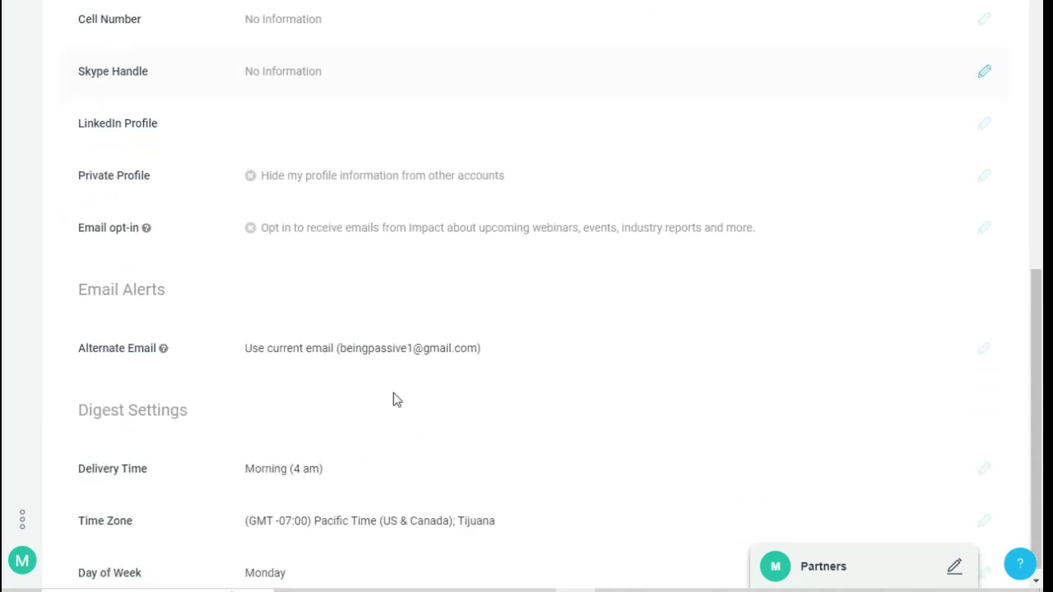
scroll(393, 398, down, 1)
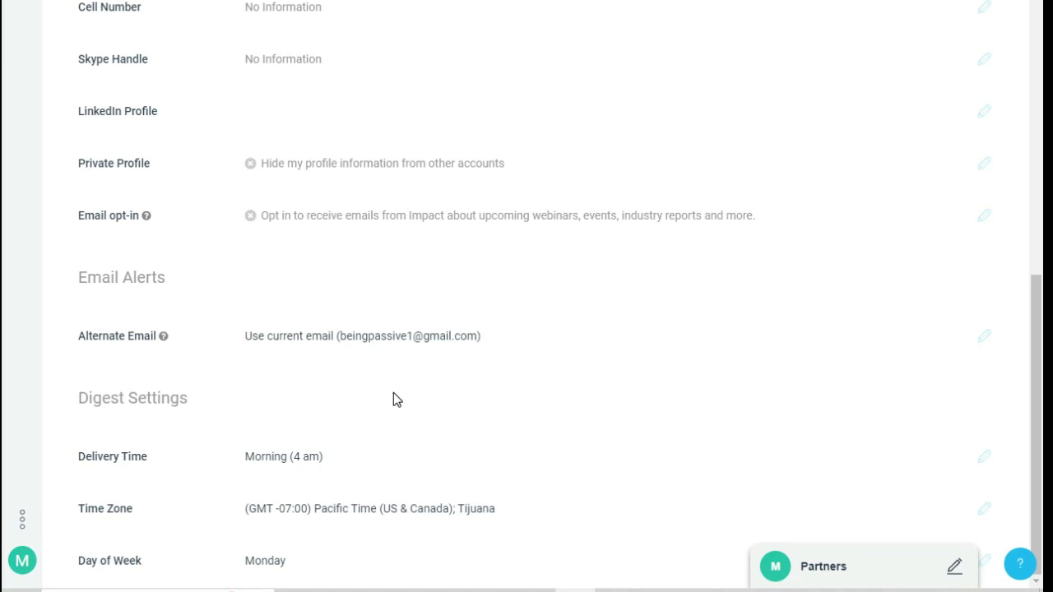
click(23, 520)
click(23, 520)
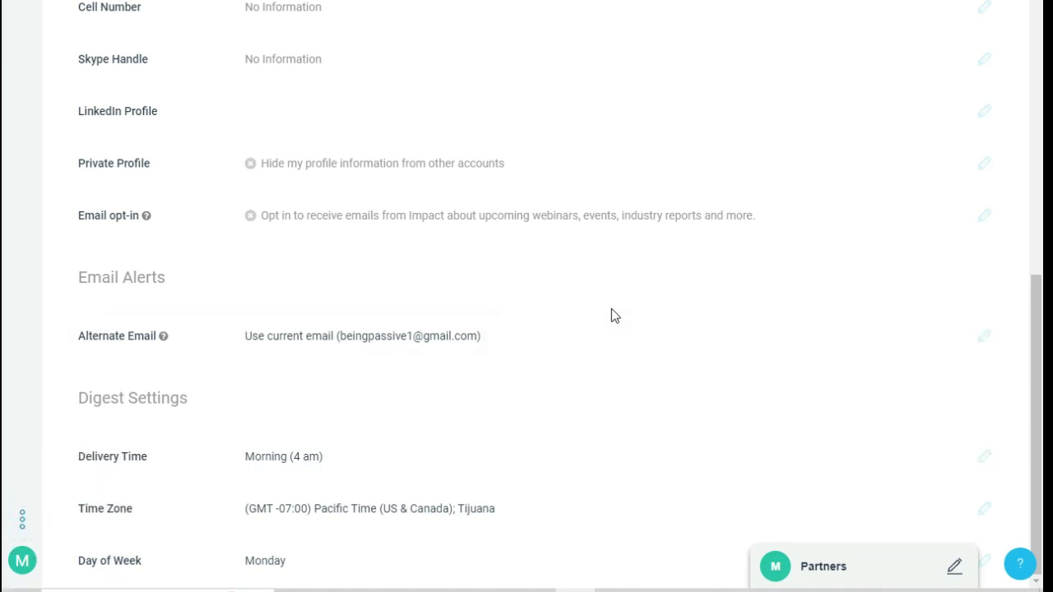